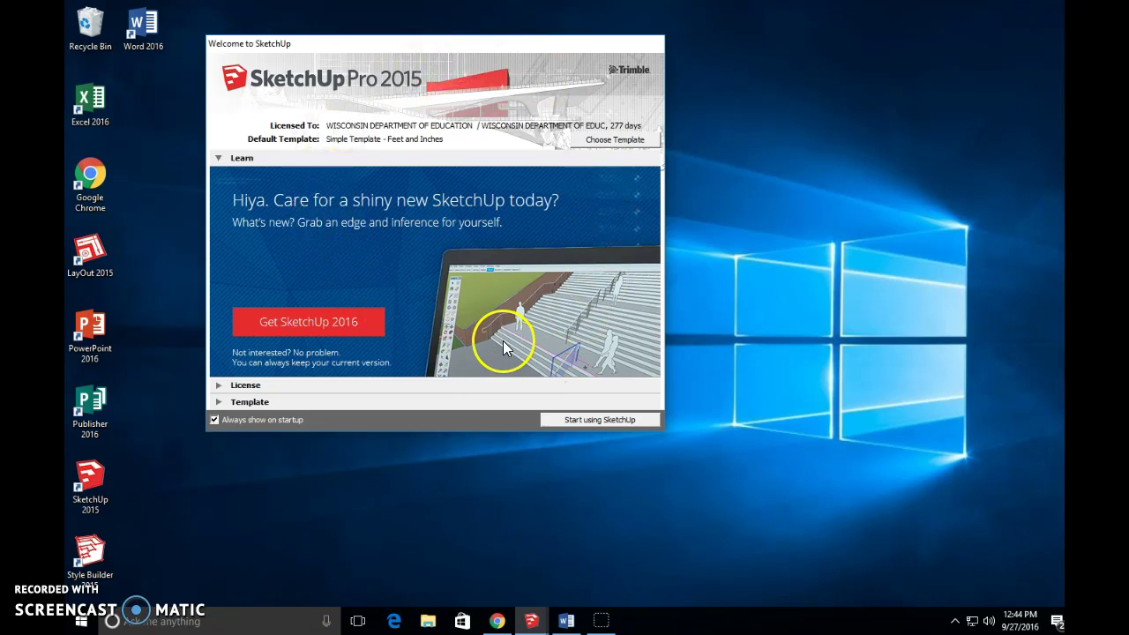
Start a new model with the Simple Template - Feet and Inches and maximize its window
click(604, 139)
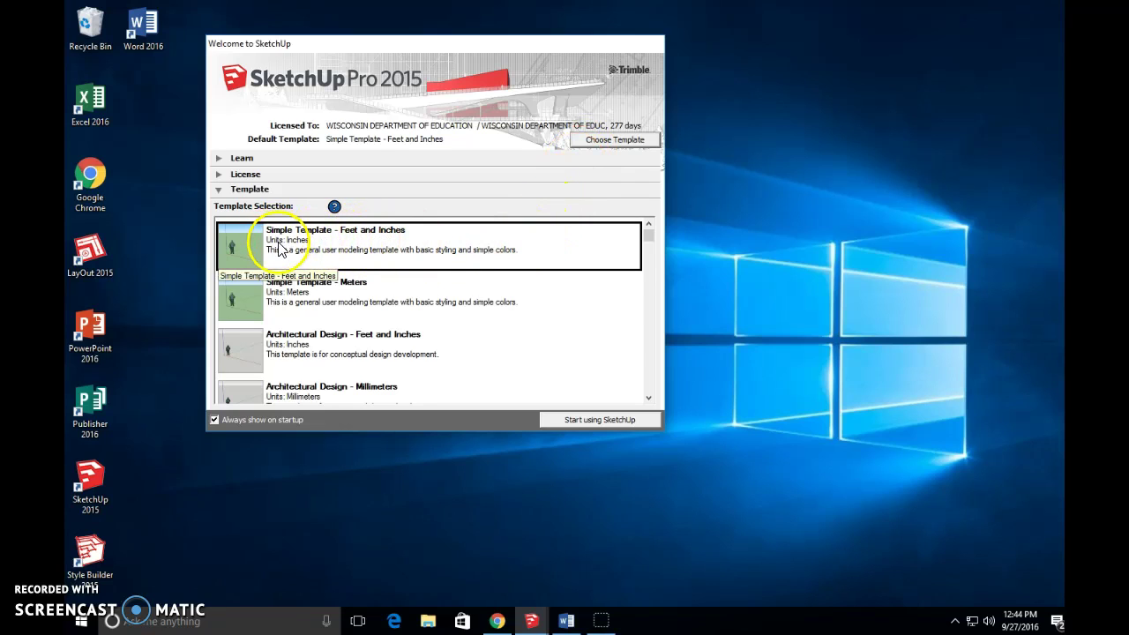
click(573, 421)
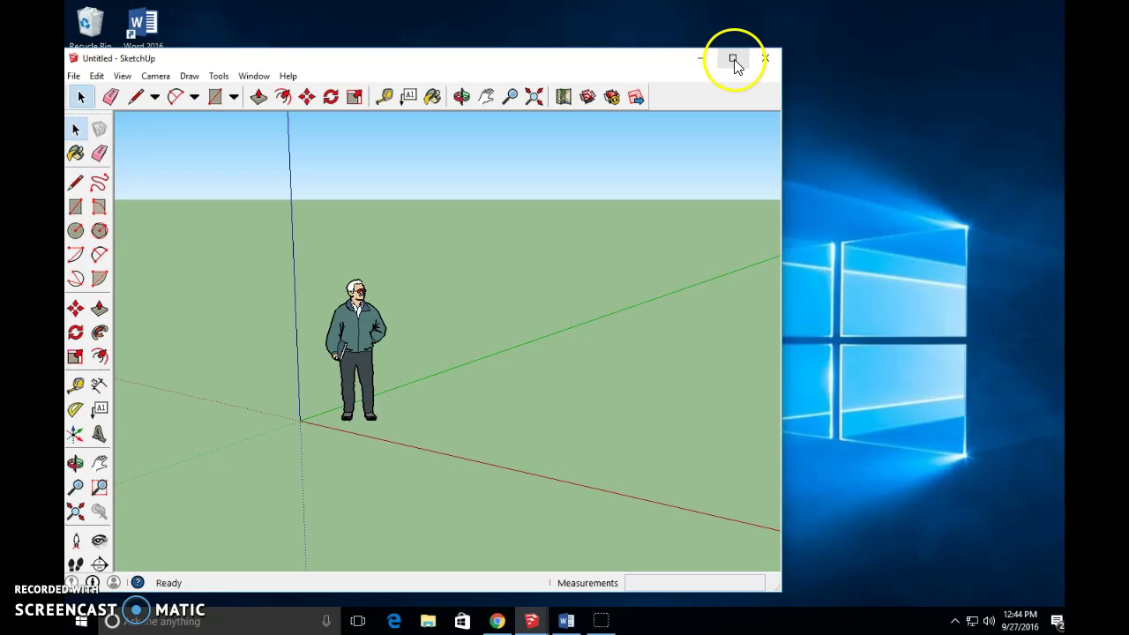
click(732, 58)
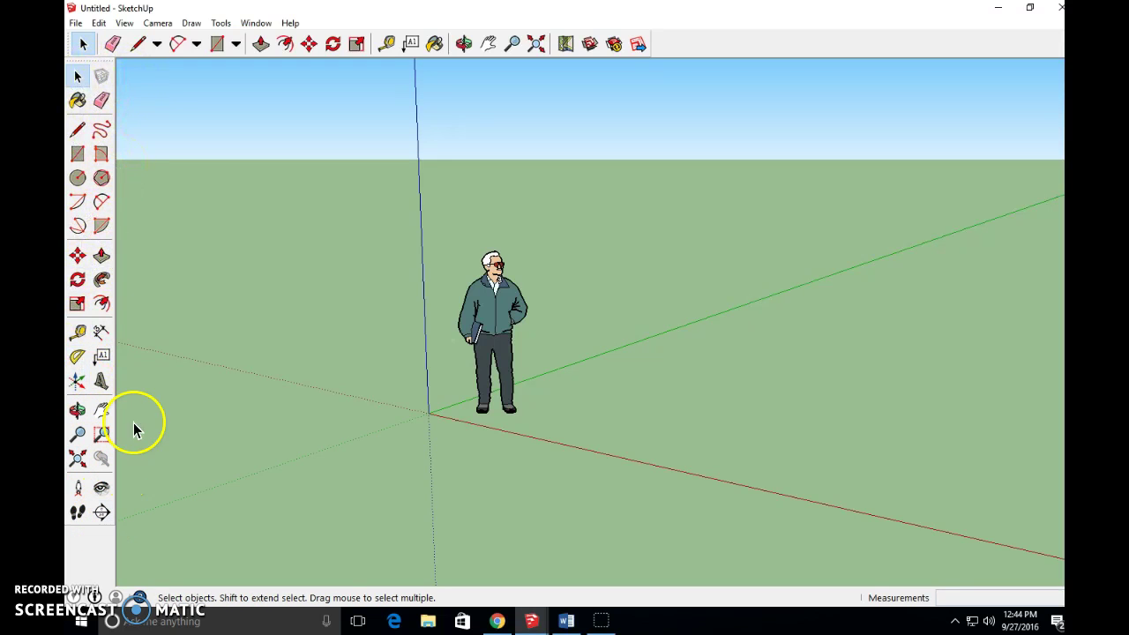
Switch the Large Tool Set toolbar off and back on in the toolbar settings
click(127, 25)
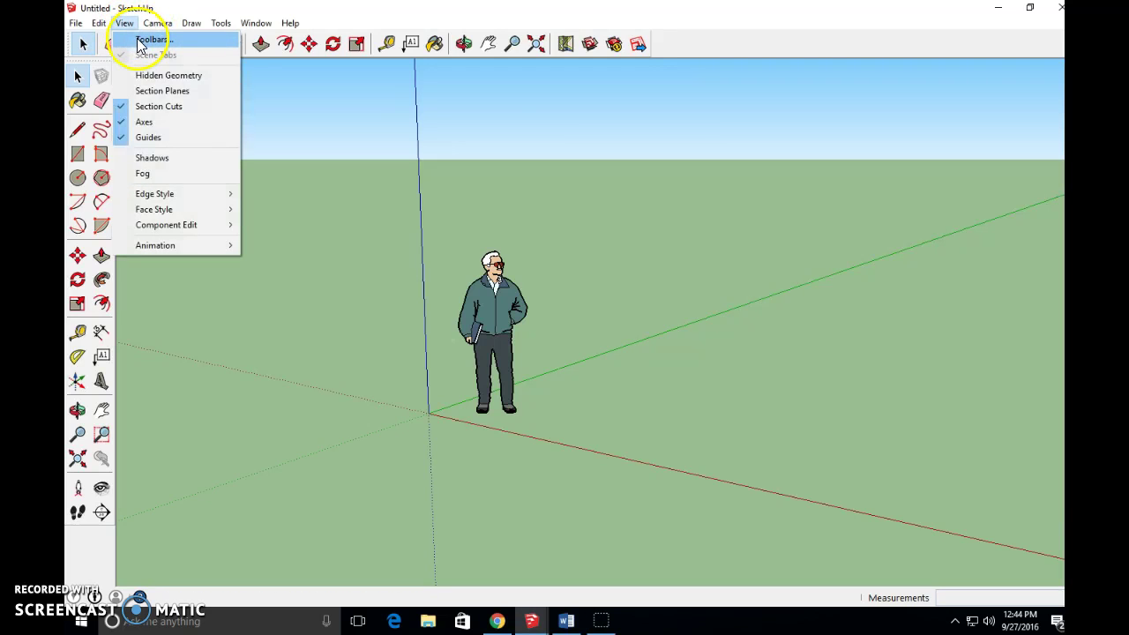
click(141, 41)
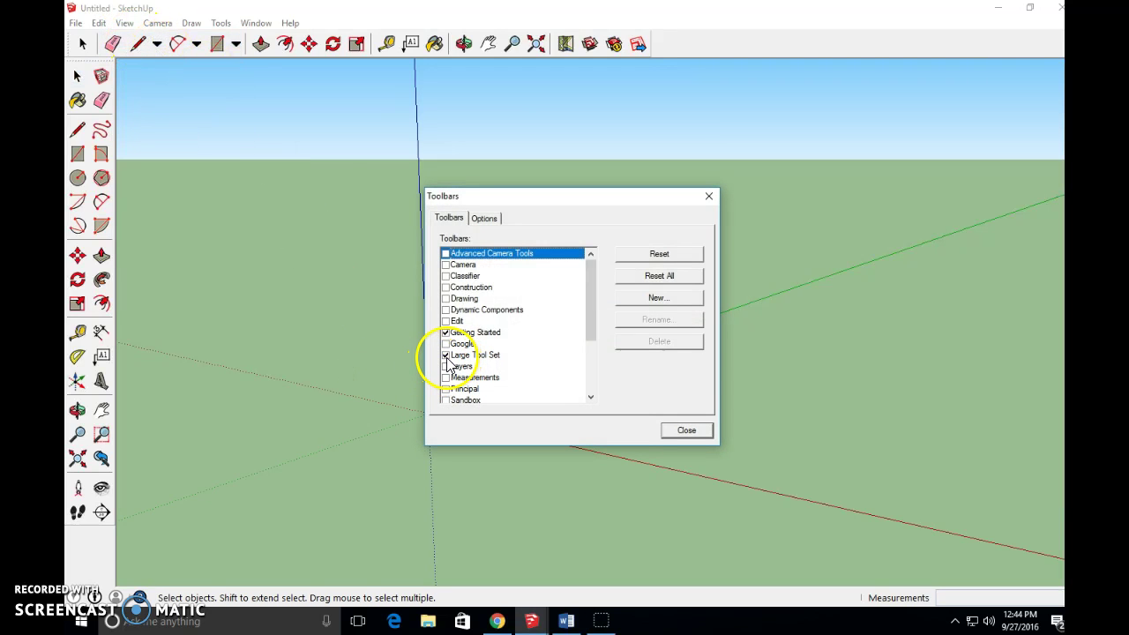
click(445, 356)
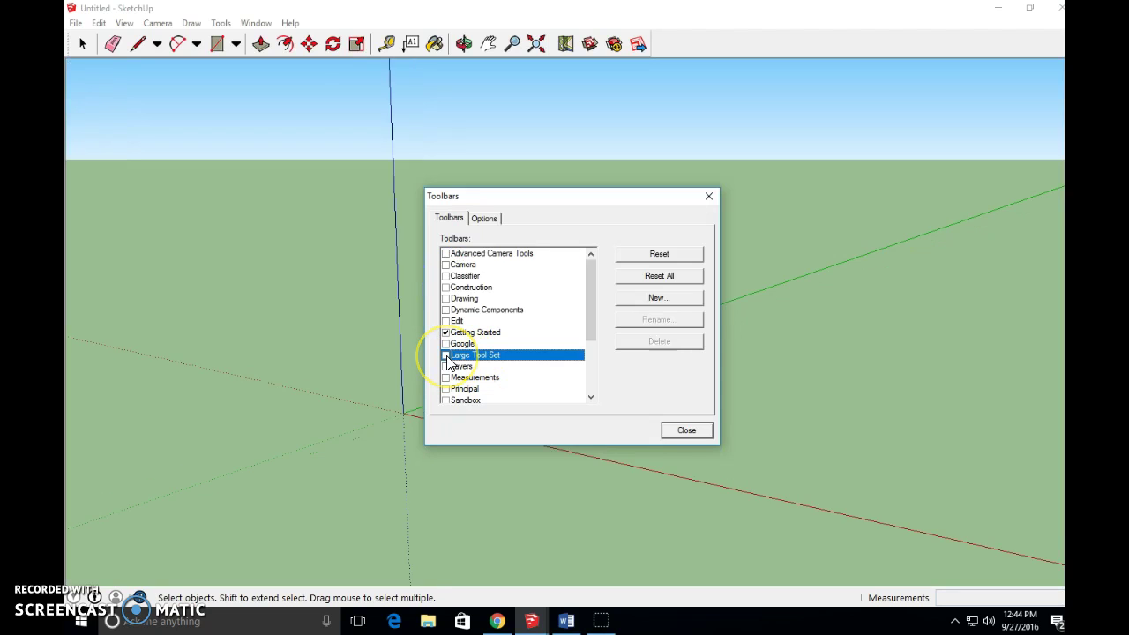
click(446, 356)
click(687, 430)
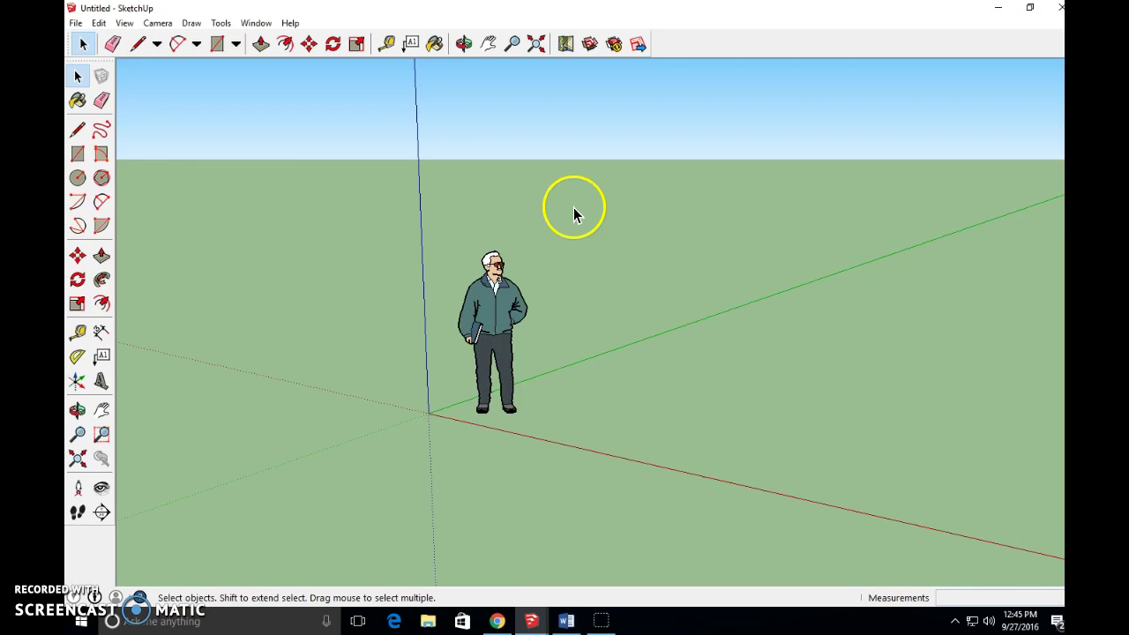
Delete the standing person figure from the model
click(491, 318)
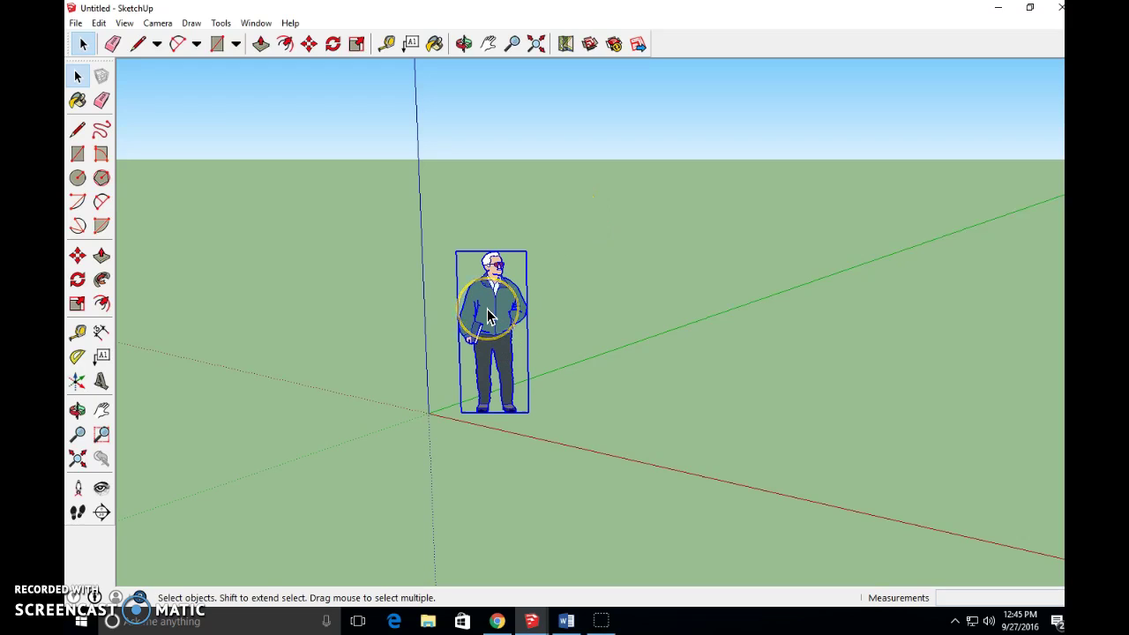
key(Delete)
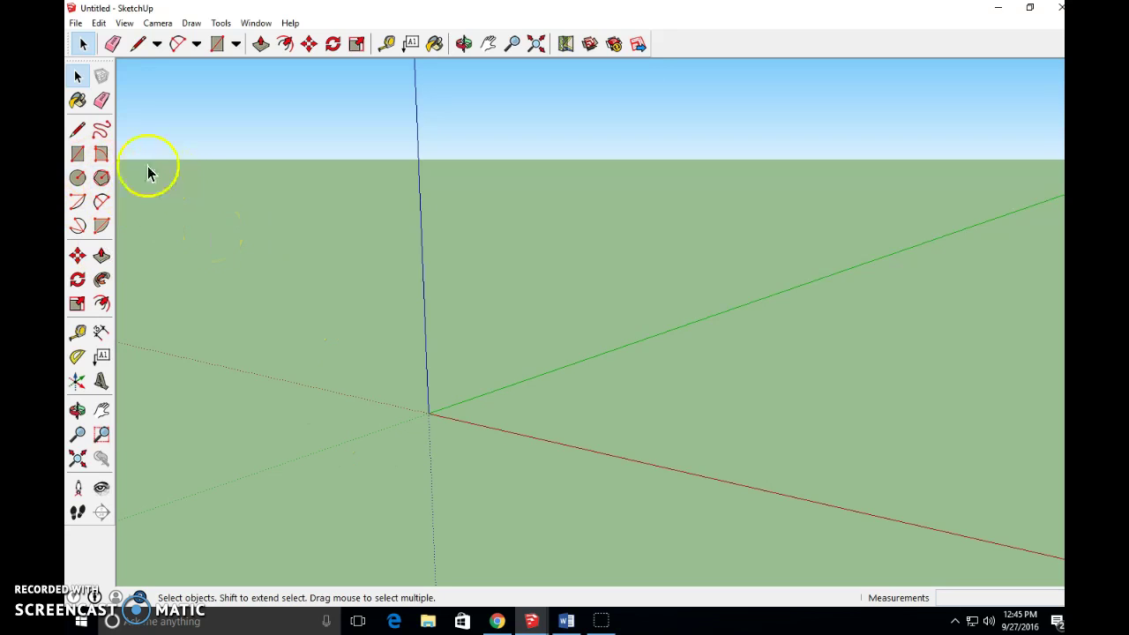
Draw a 4" by 2 1/2" rectangle on the ground plane starting at the origin, with the 4" side along the red axis
click(77, 154)
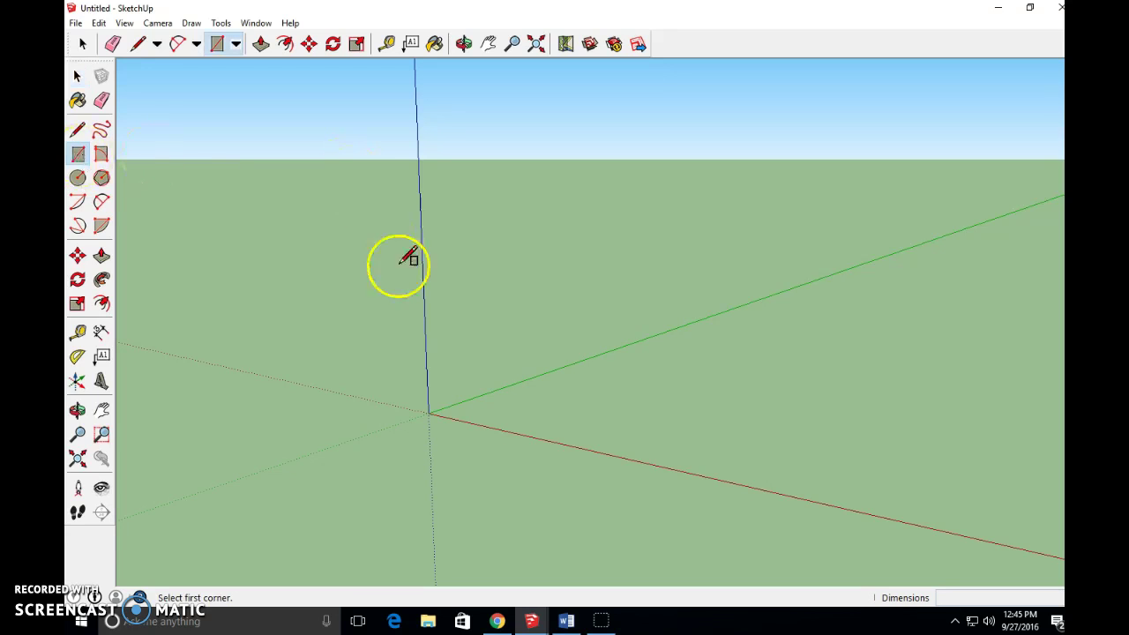
click(429, 412)
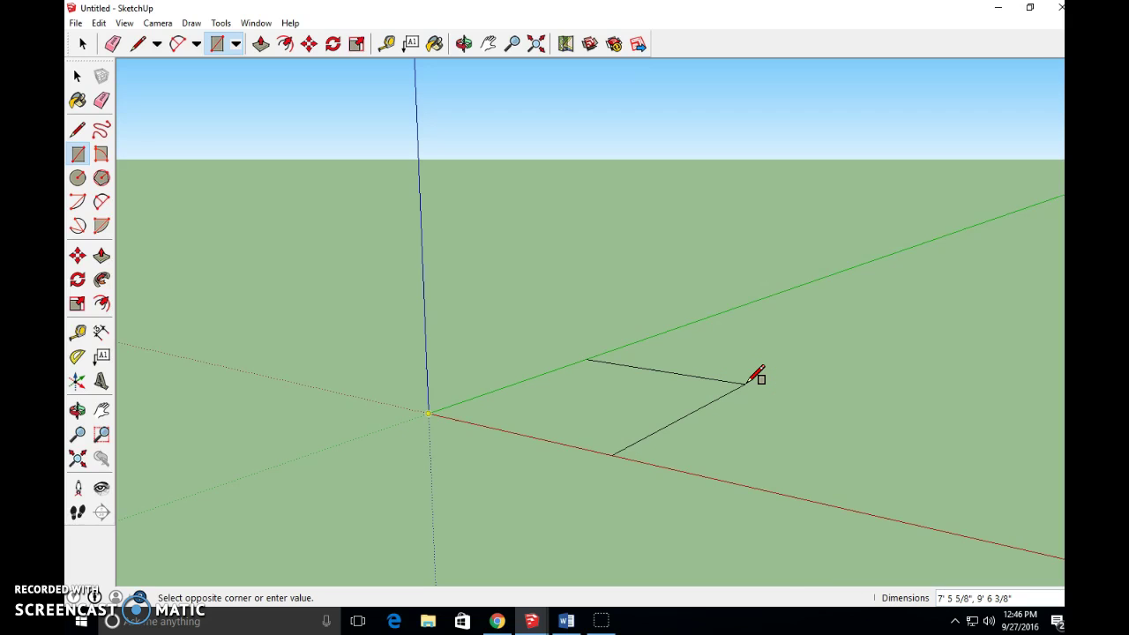
drag(745, 383, 721, 400)
text(4)
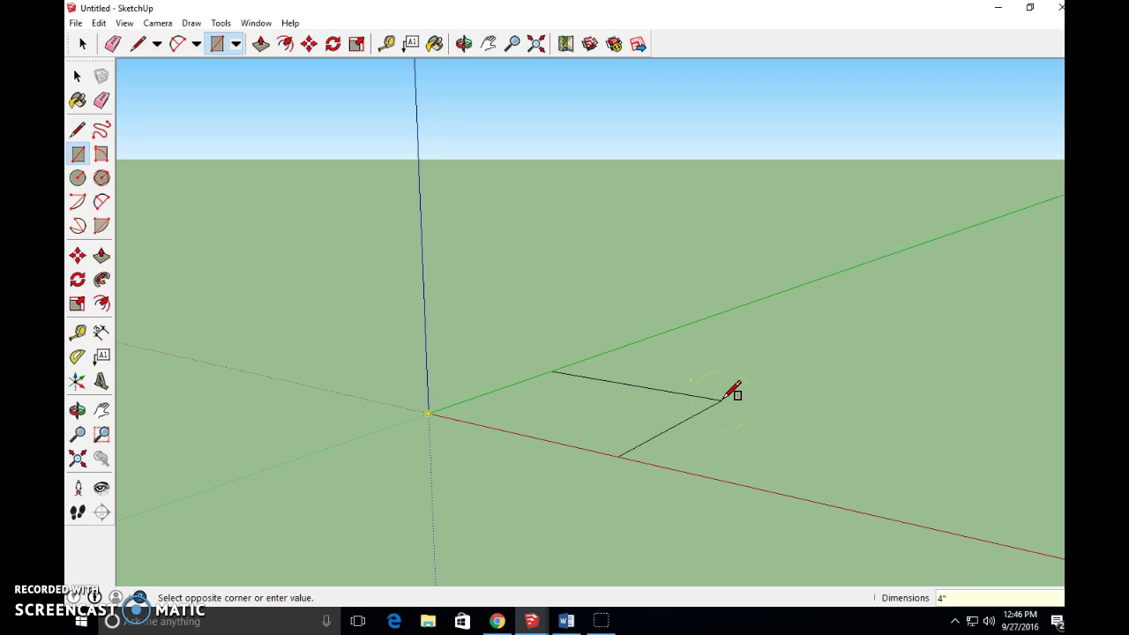
mouse_move(722, 399)
mouse_down()
mouse_move(829, 448)
mouse_move(796, 448)
mouse_move(732, 405)
mouse_move(746, 404)
mouse_up()
text(4)
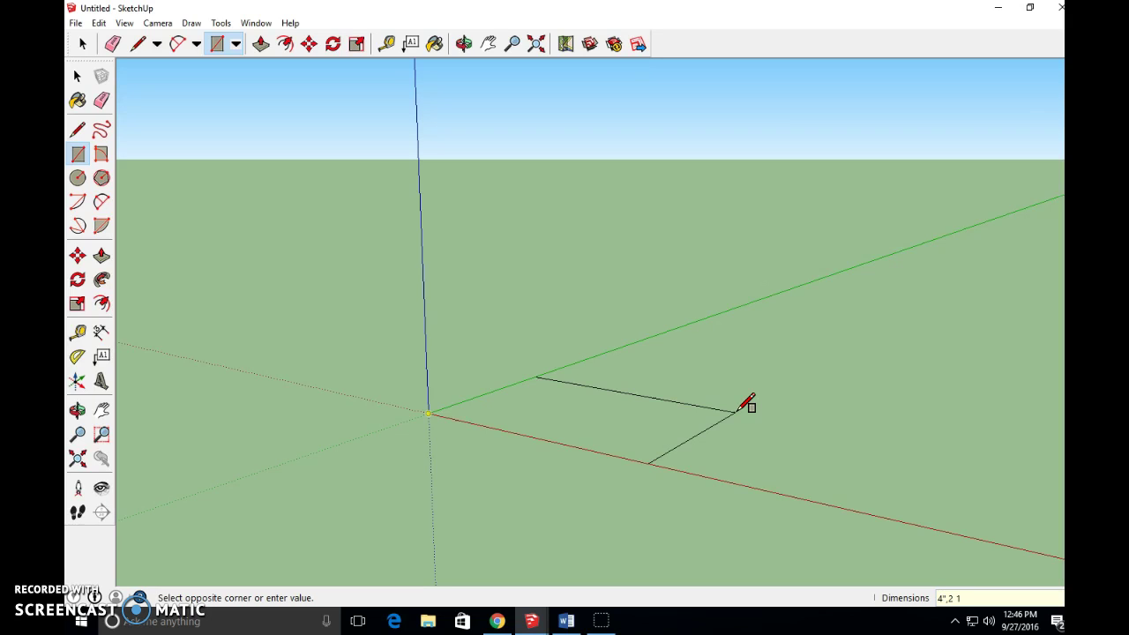
text(2)
key(Return)
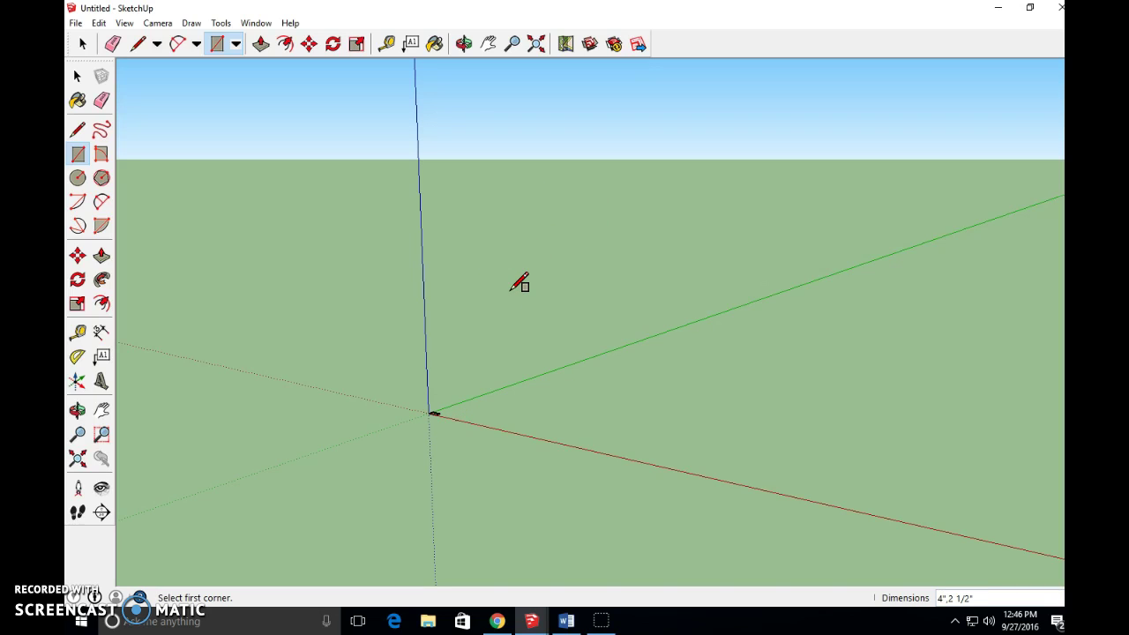
Zoom to the small rectangle's extents and orbit the view to see its whole face from above
click(77, 460)
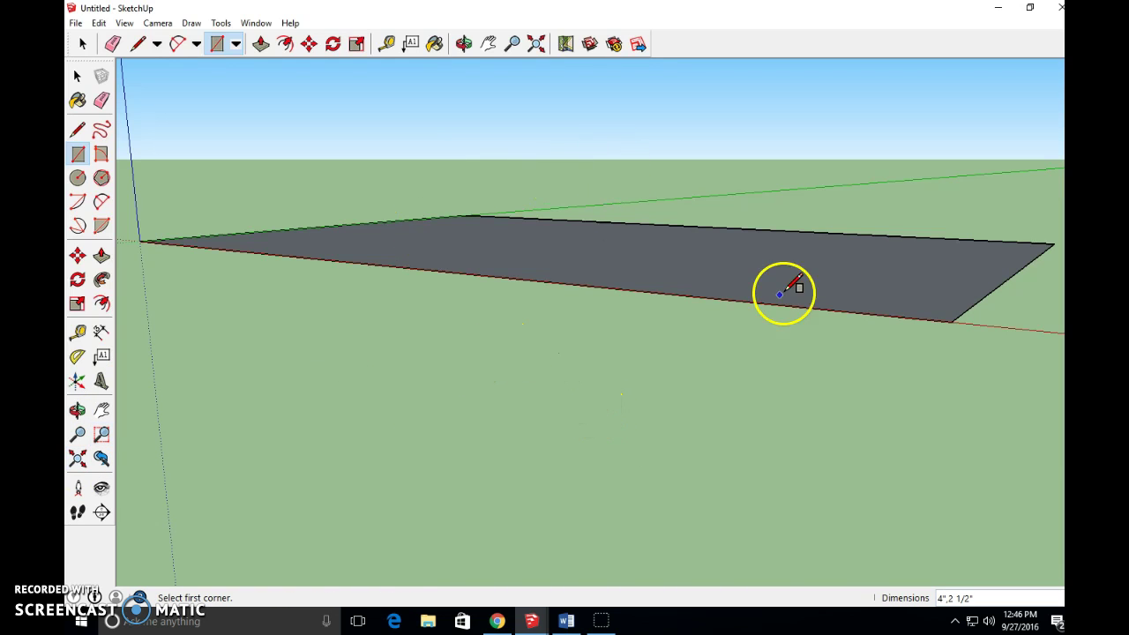
scroll(519, 255, down, 4)
scroll(527, 249, up, 2)
scroll(527, 247, down, 1)
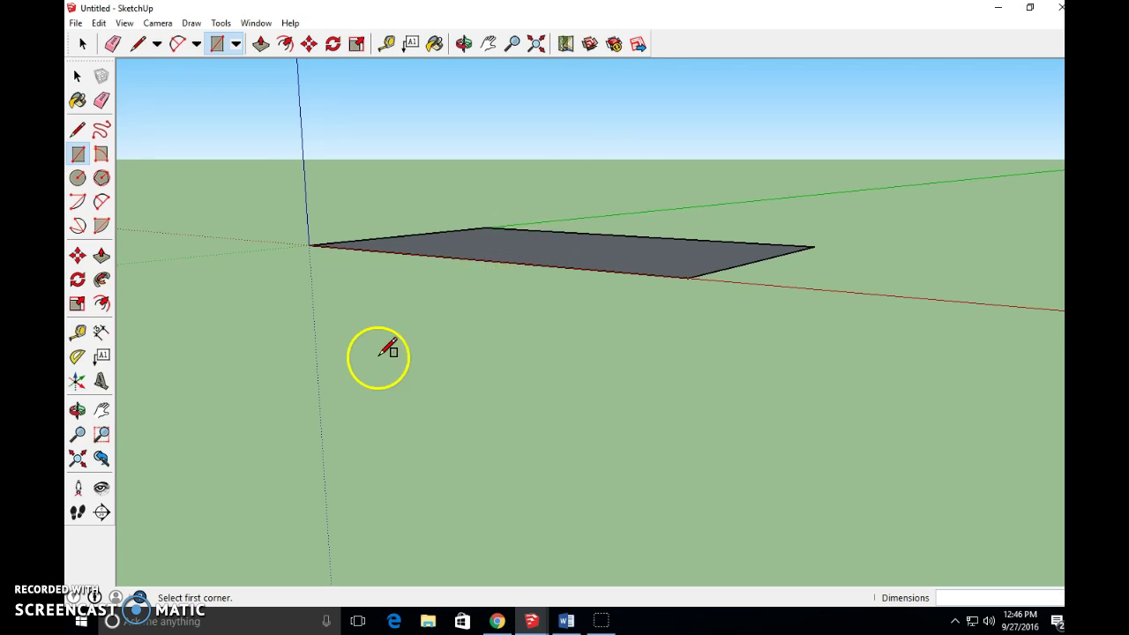
click(102, 410)
drag(650, 246, 510, 511)
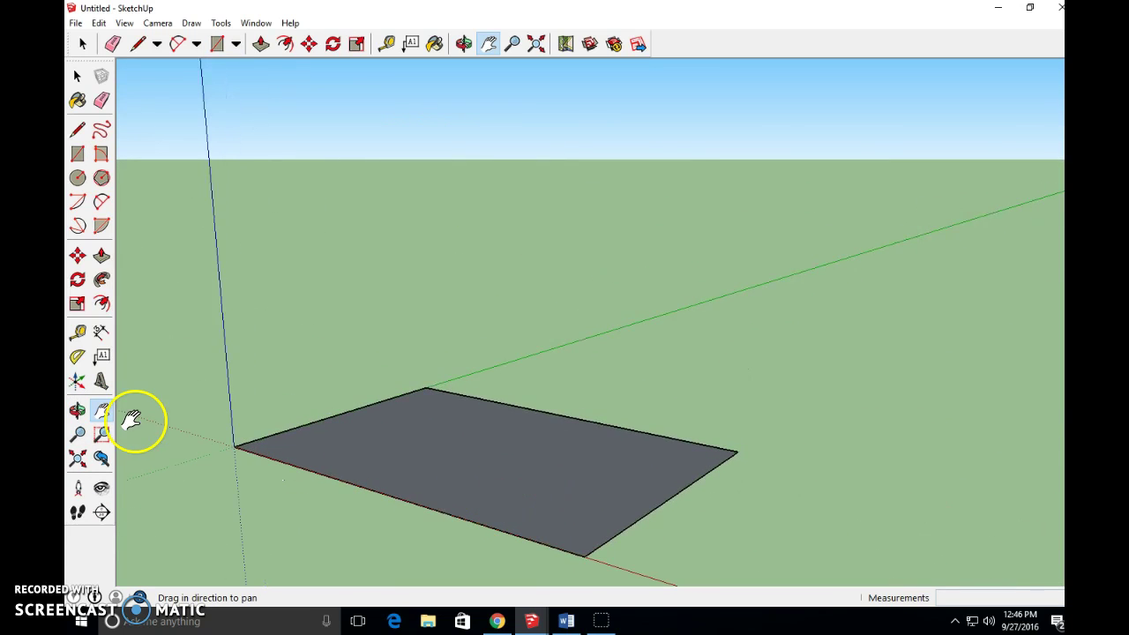
click(78, 411)
drag(509, 450, 471, 531)
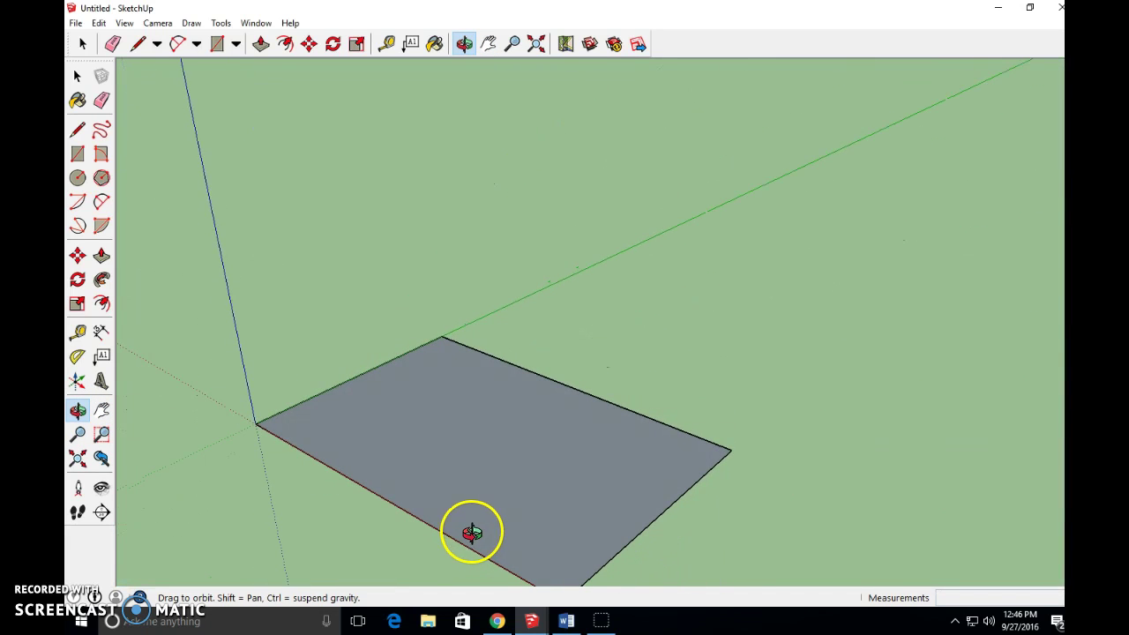
click(101, 411)
drag(491, 453, 540, 334)
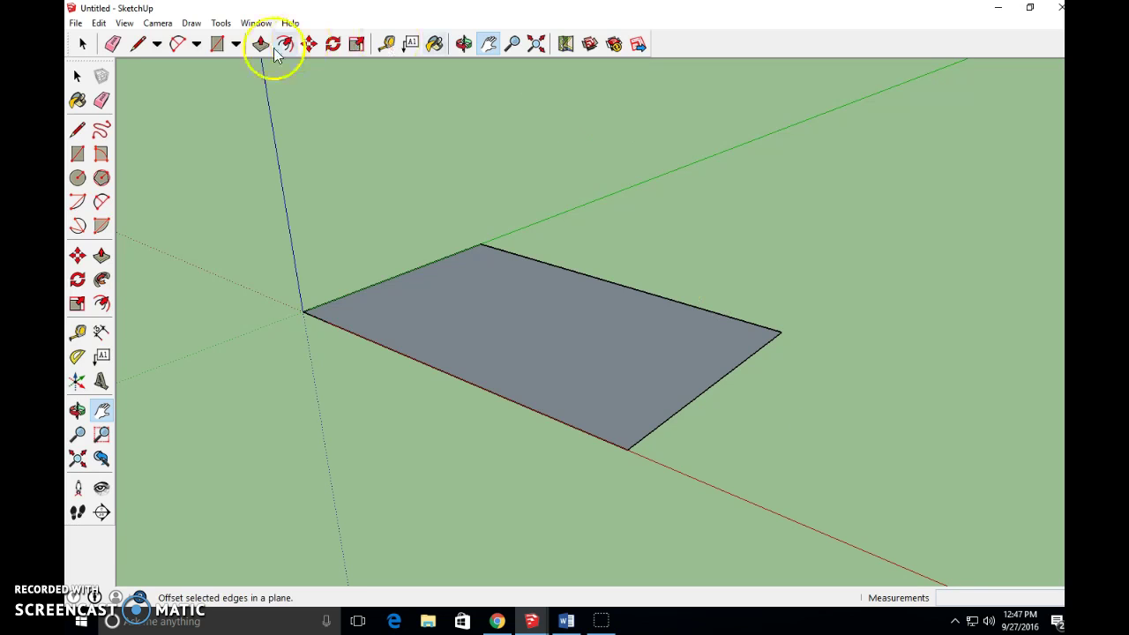
Push/Pull the rectangle's face upward 1 1/2" to form a solid block
click(102, 257)
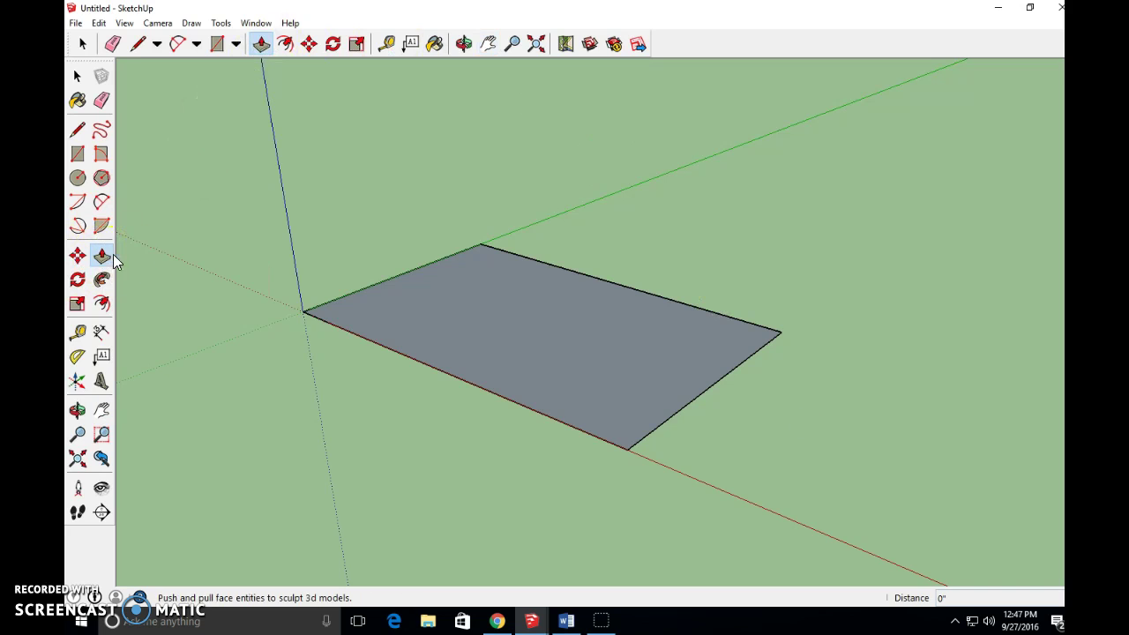
click(510, 308)
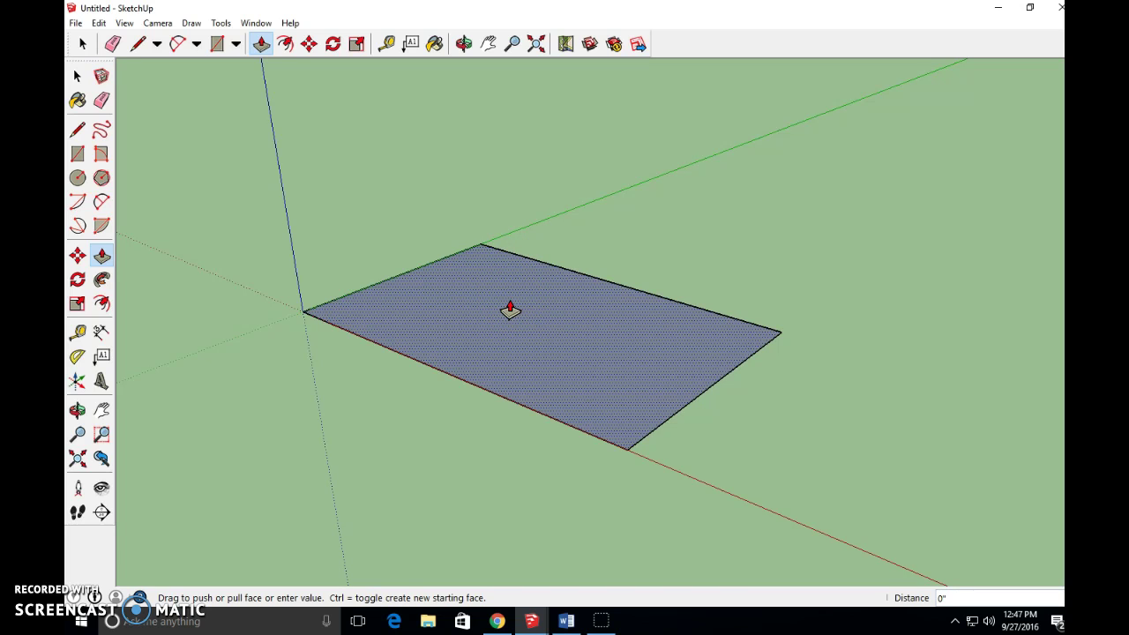
drag(503, 309, 605, 196)
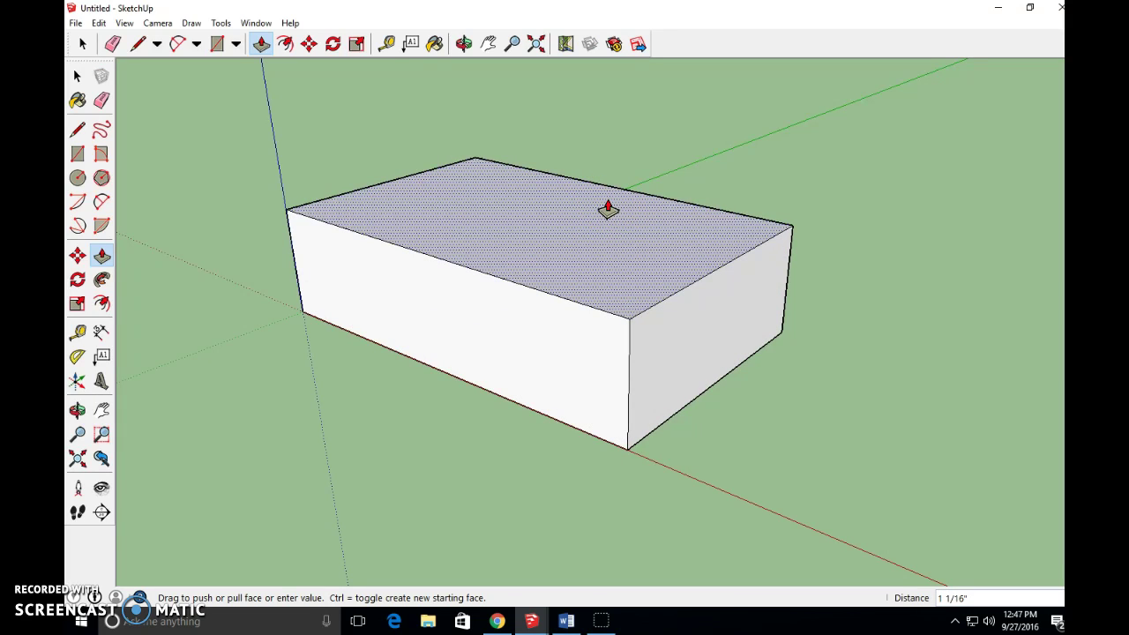
text(1)
key(Return)
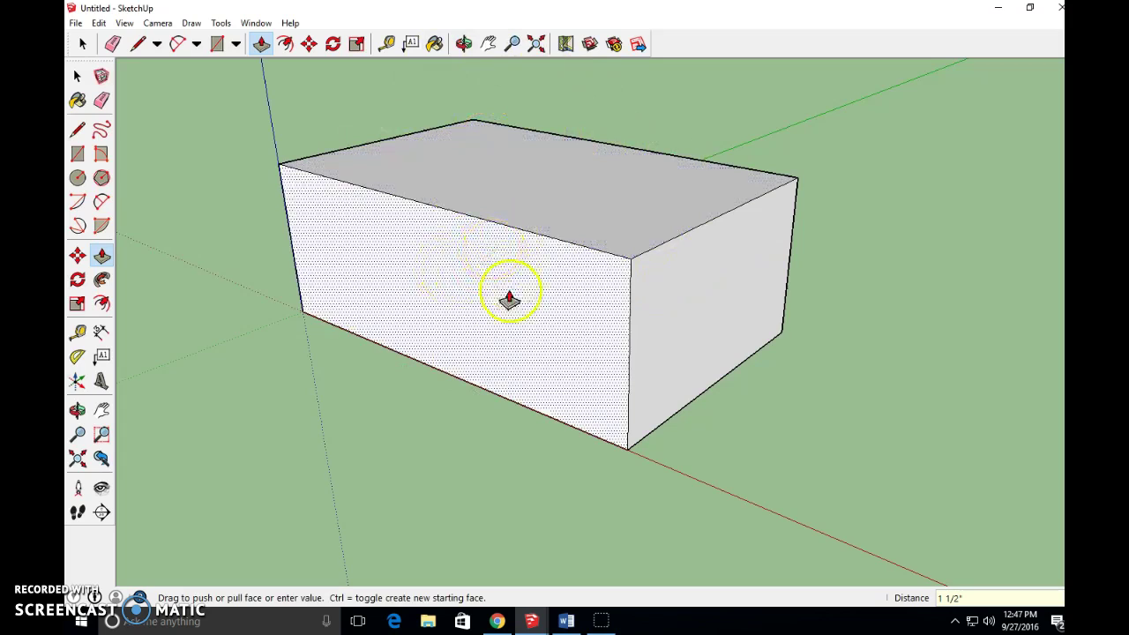
Place a guide point 1" from the rear corner along the upper edge of the block's right end with the Tape Measure
click(102, 413)
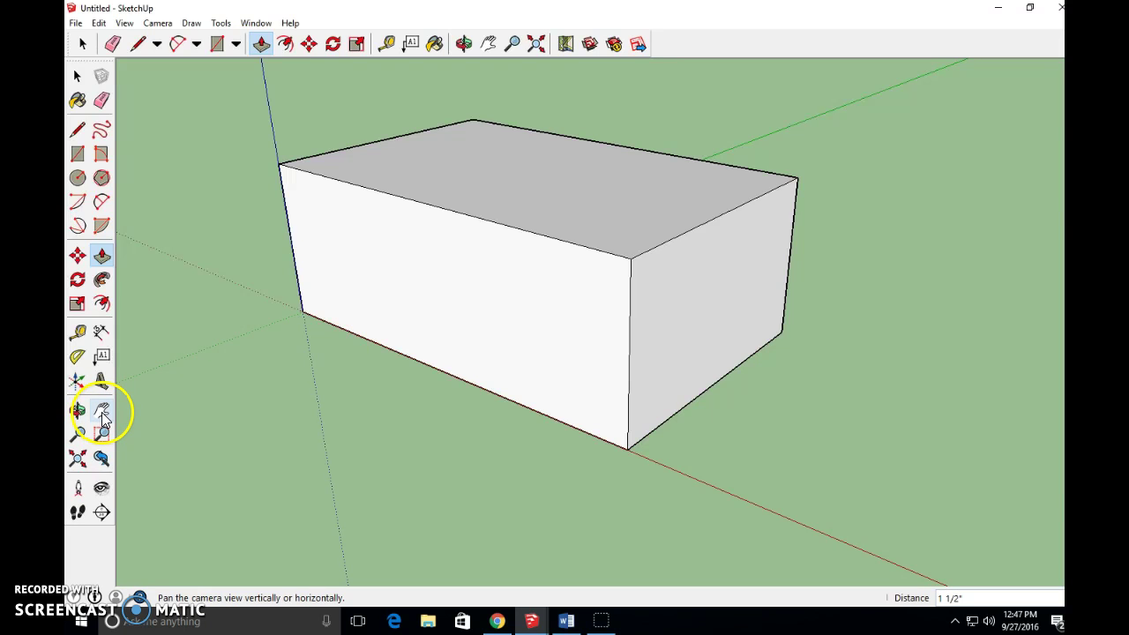
drag(428, 298, 428, 436)
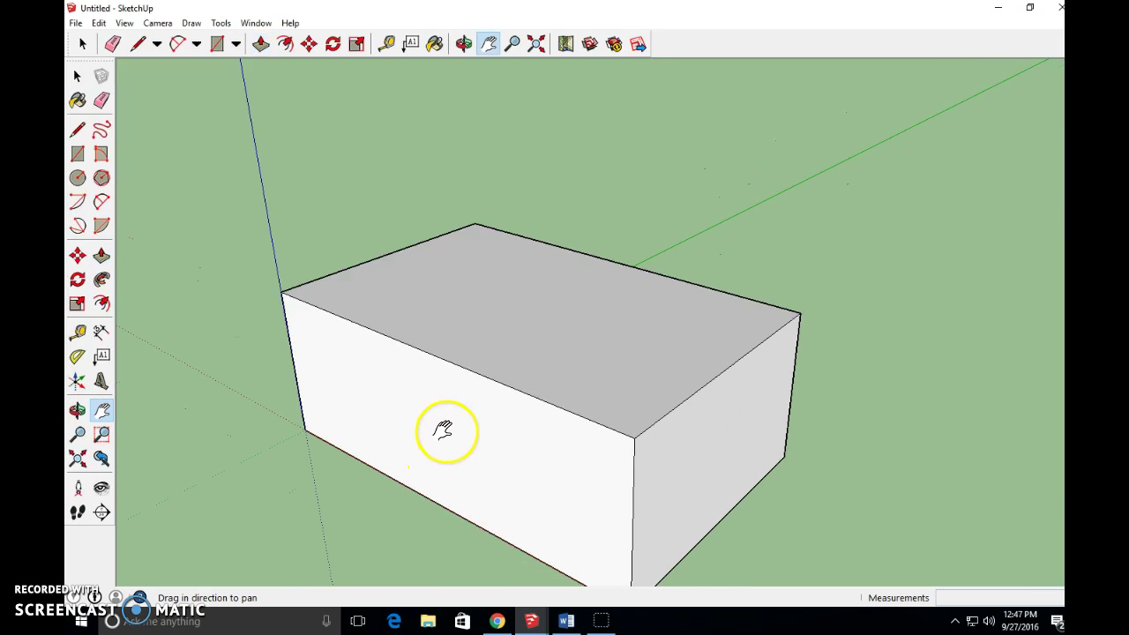
click(77, 131)
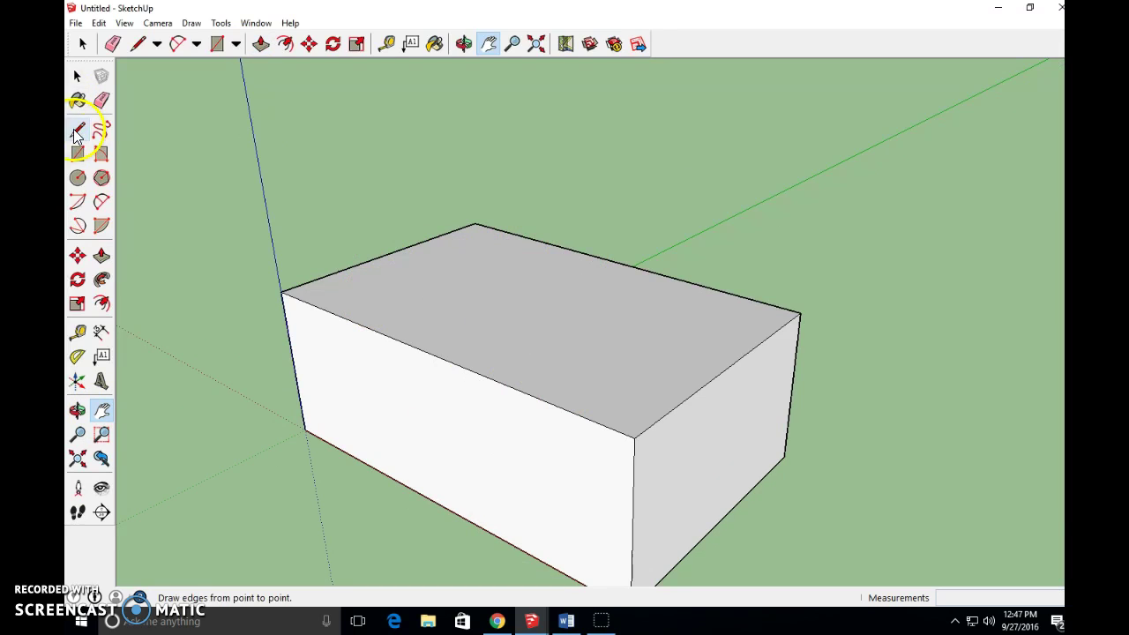
click(78, 336)
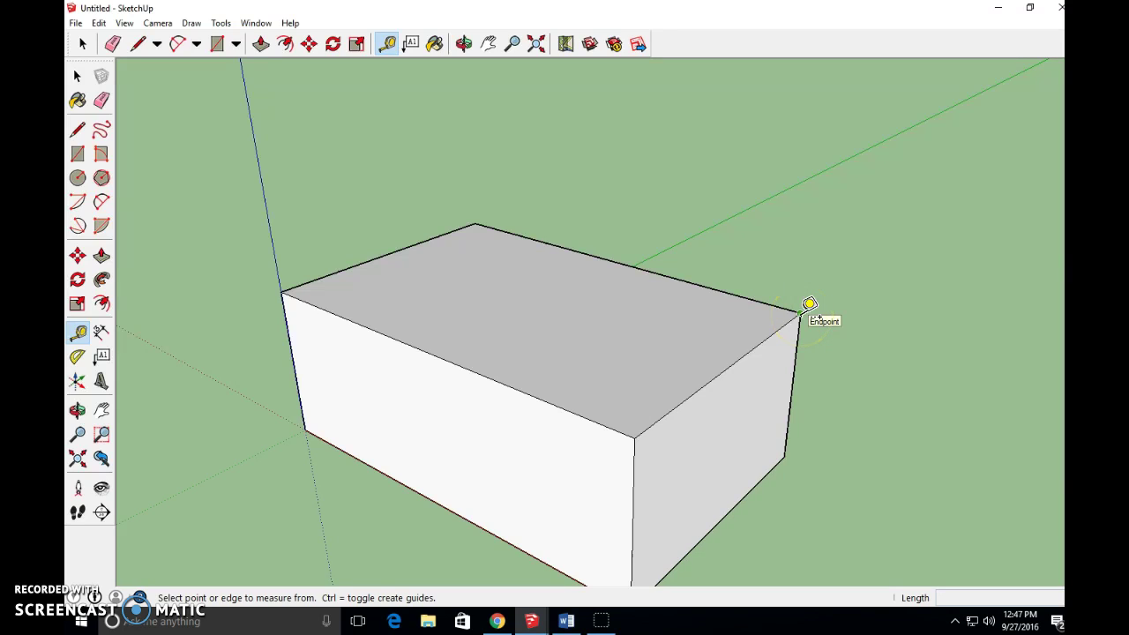
click(810, 303)
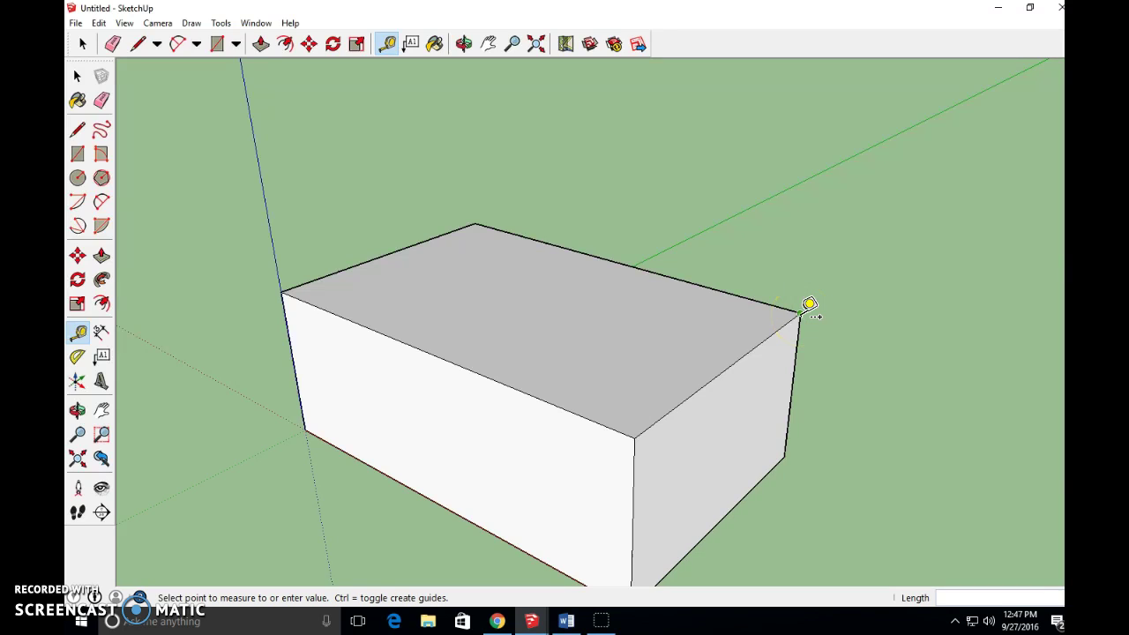
click(719, 365)
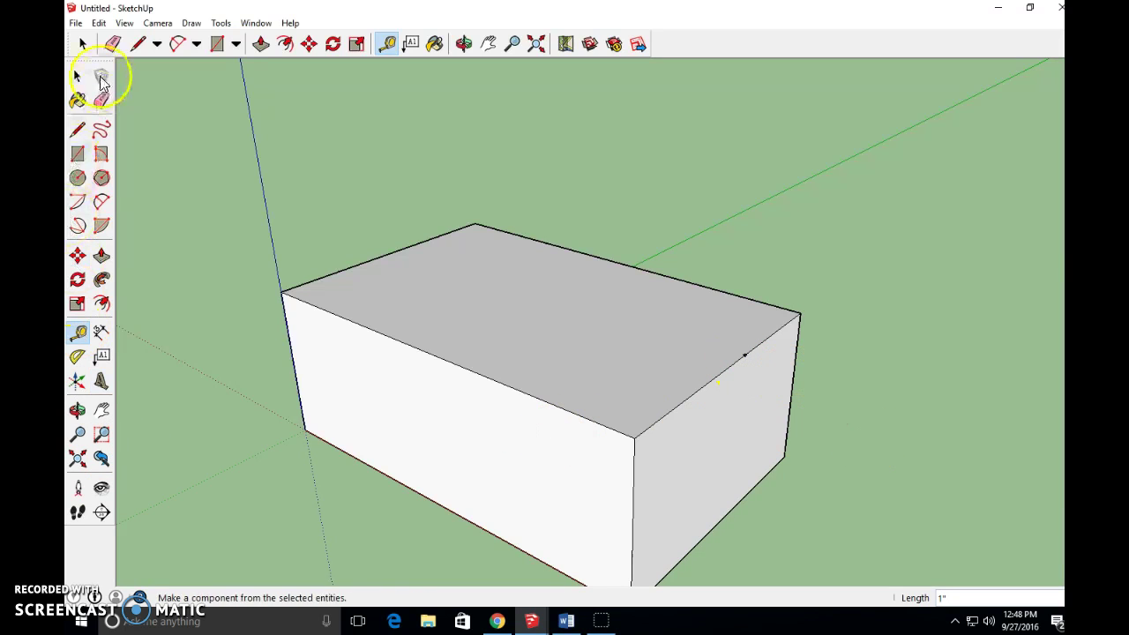
Draw a 1 1/2" line on the top face from the guide point, parallel to the red axis
click(78, 129)
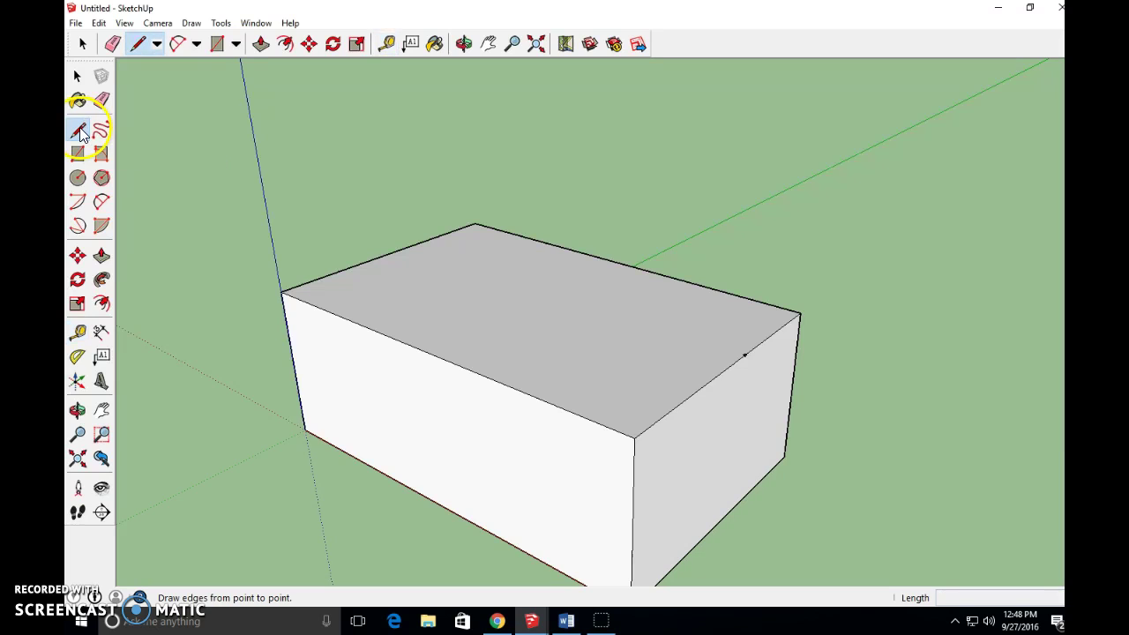
click(745, 355)
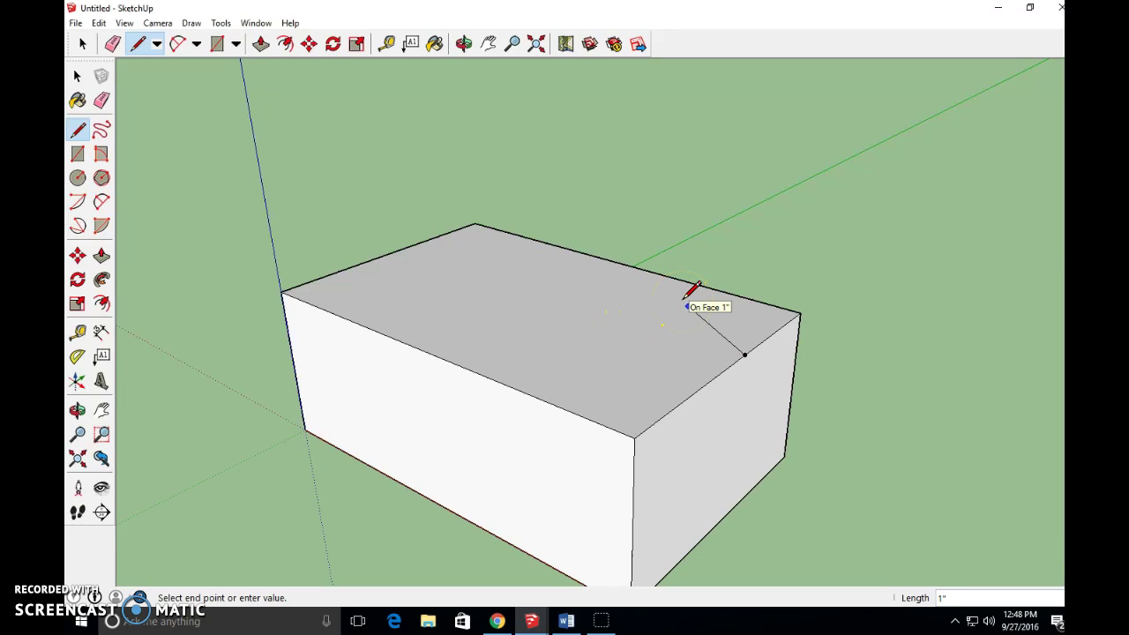
drag(686, 298, 645, 319)
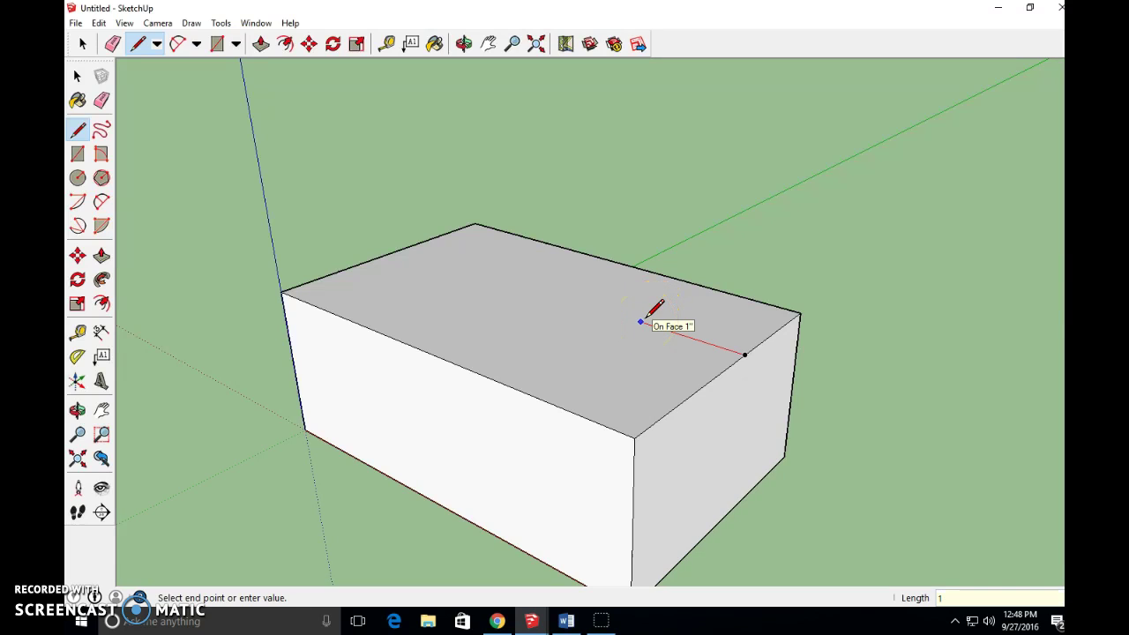
text(/2)
key(Return)
Continue the outline with a 1" line toward the block's front edge and an 11 3/8" line parallel to the red axis
drag(649, 313, 512, 351)
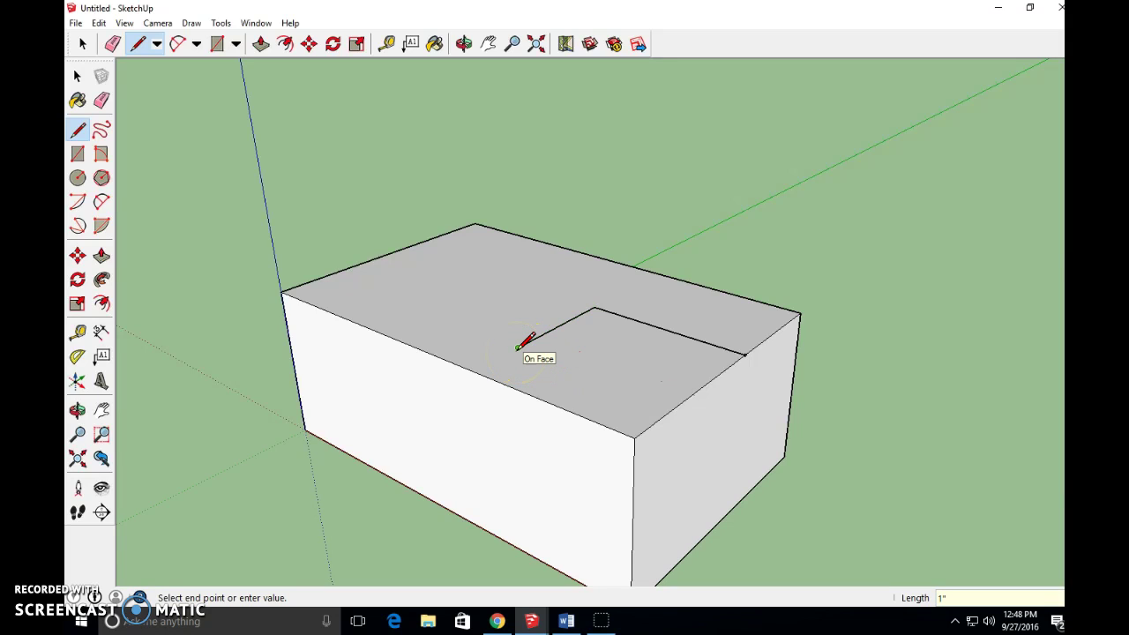
drag(518, 346, 423, 311)
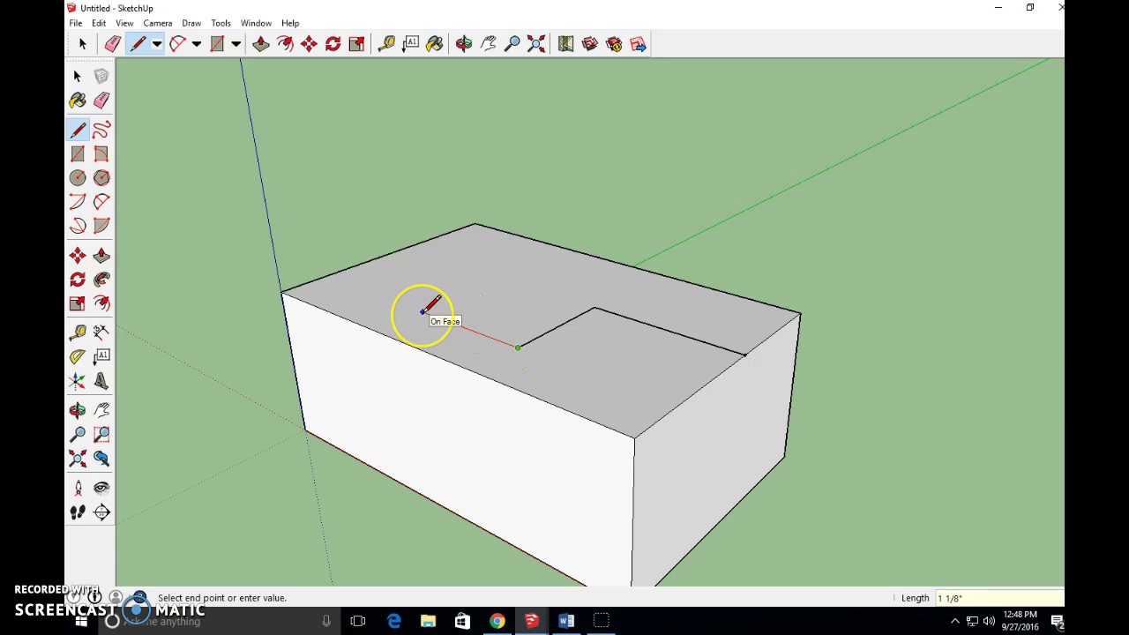
key(Return)
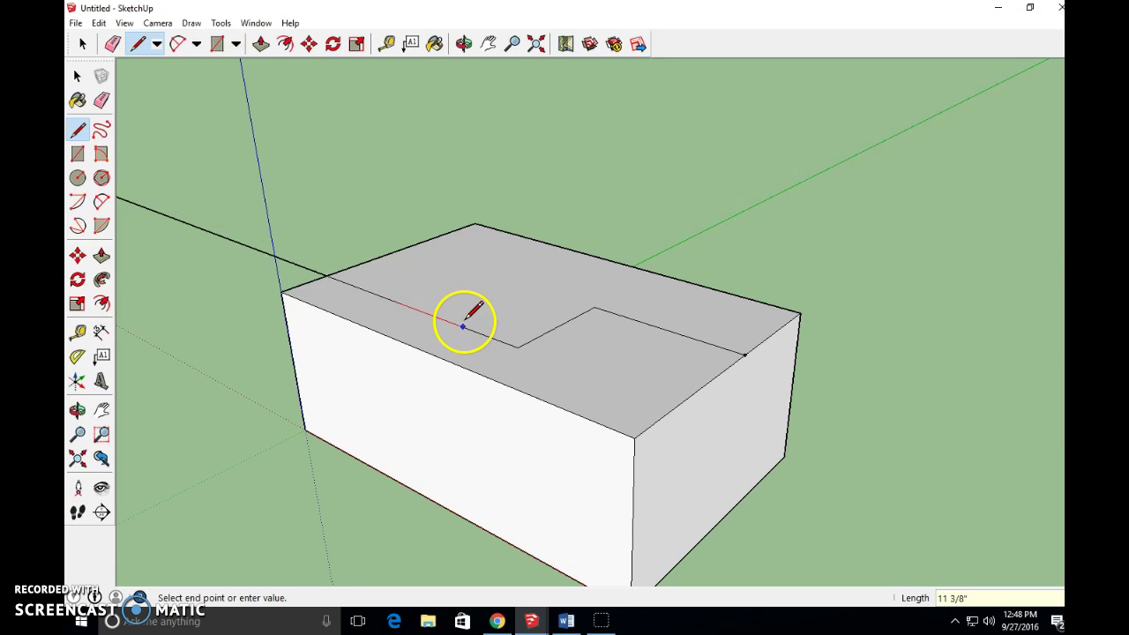
Undo the 11 3/8" line and complete the top outline with a 1" line, a rearward line level with the first edge, and a 1 1/2" line
click(99, 23)
click(112, 41)
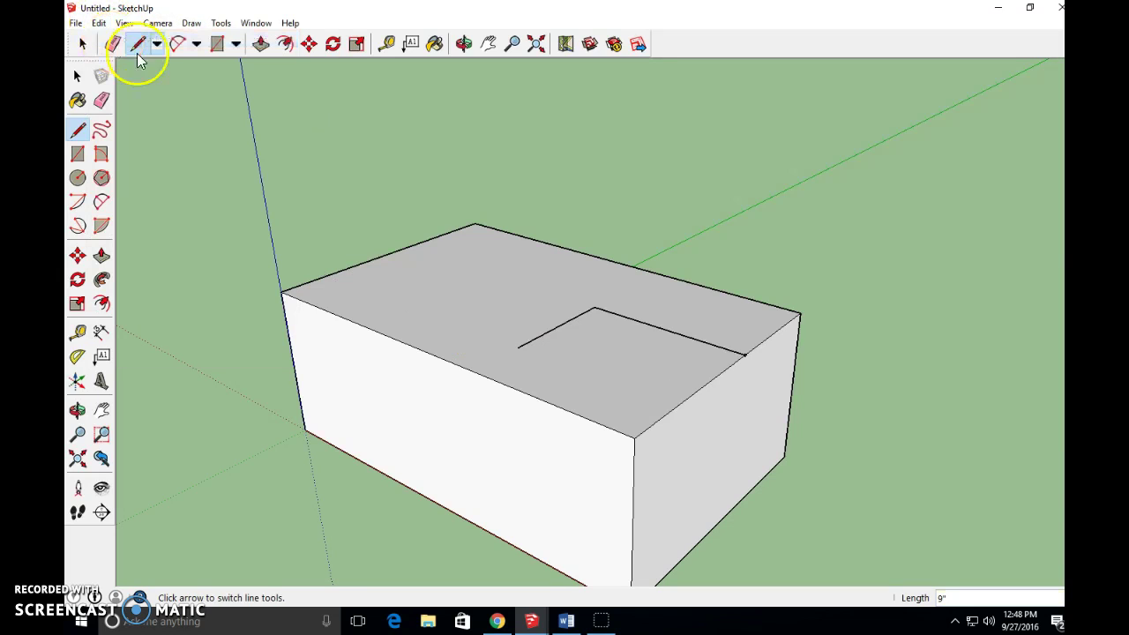
click(518, 348)
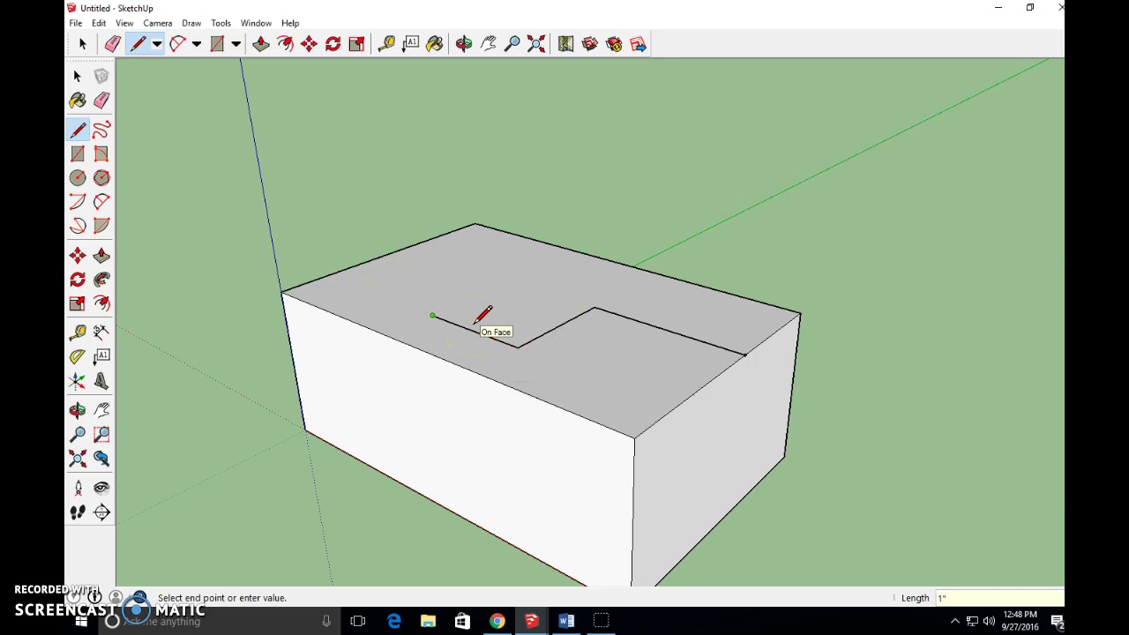
drag(519, 280, 494, 287)
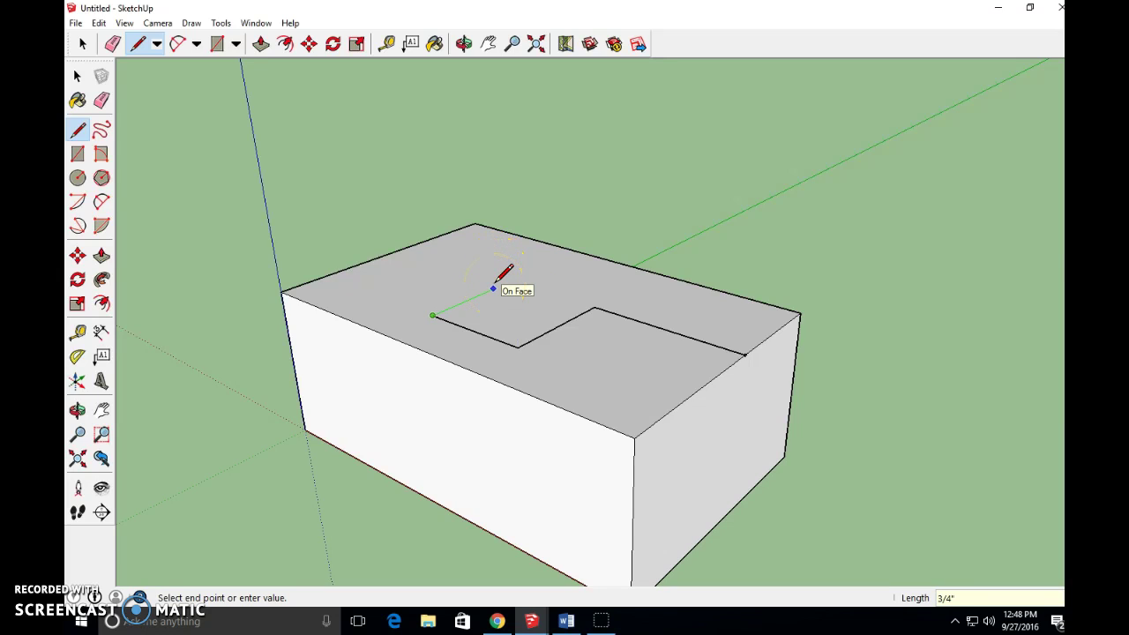
drag(497, 281, 444, 281)
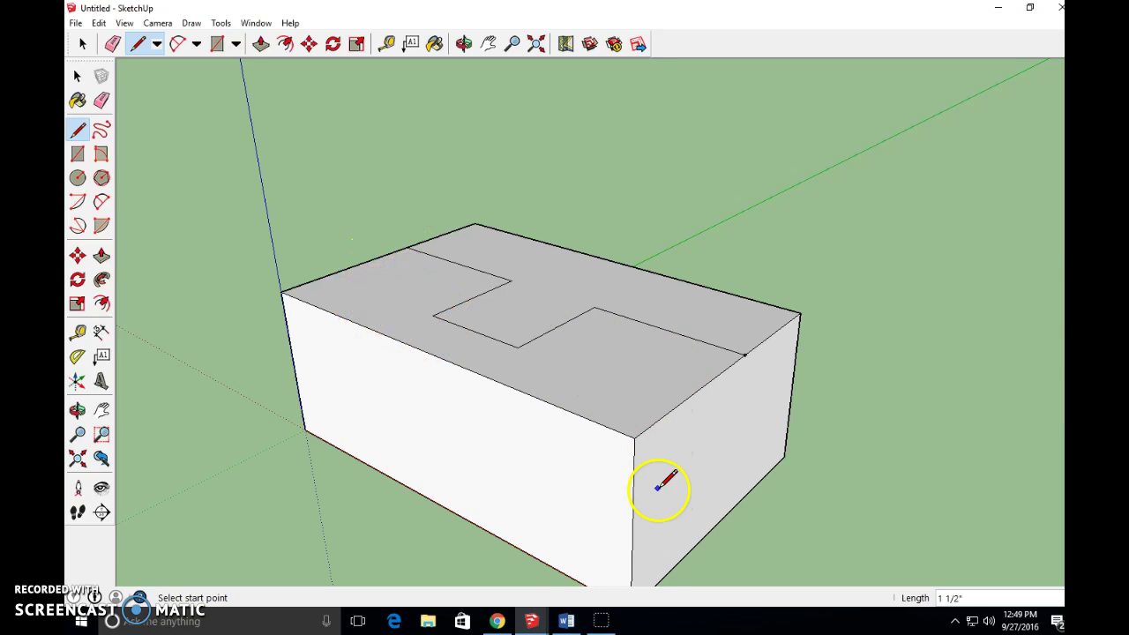
Push/Pull the front portion of the top face down 3/4", leaving the stepped rear portion raised
click(102, 257)
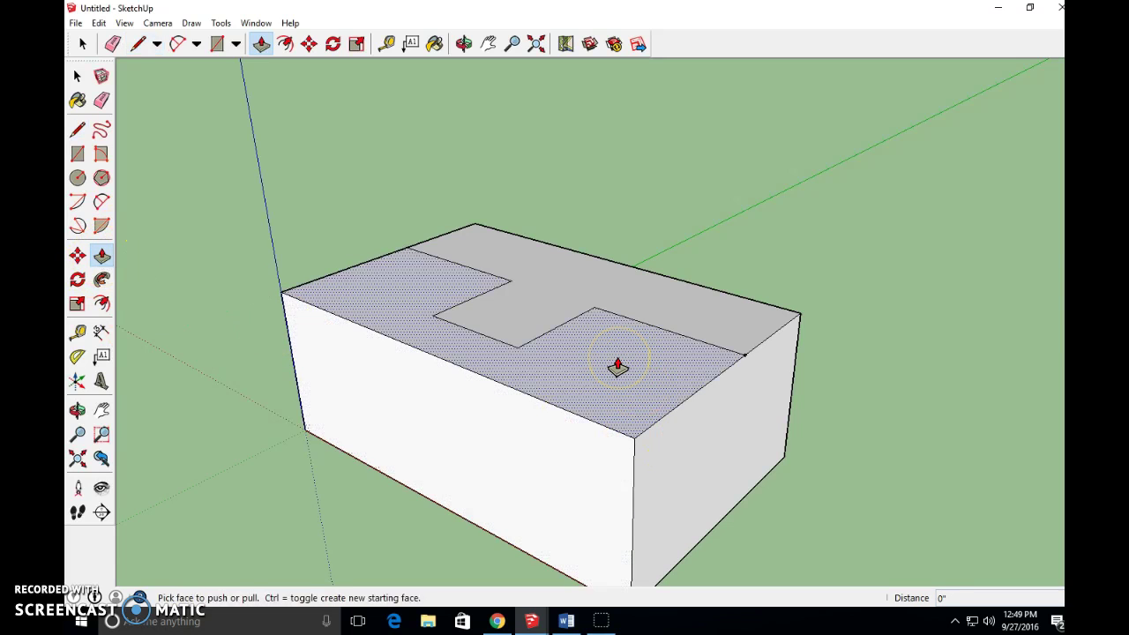
mouse_move(617, 367)
mouse_down()
mouse_move(608, 424)
mouse_move(605, 367)
mouse_up()
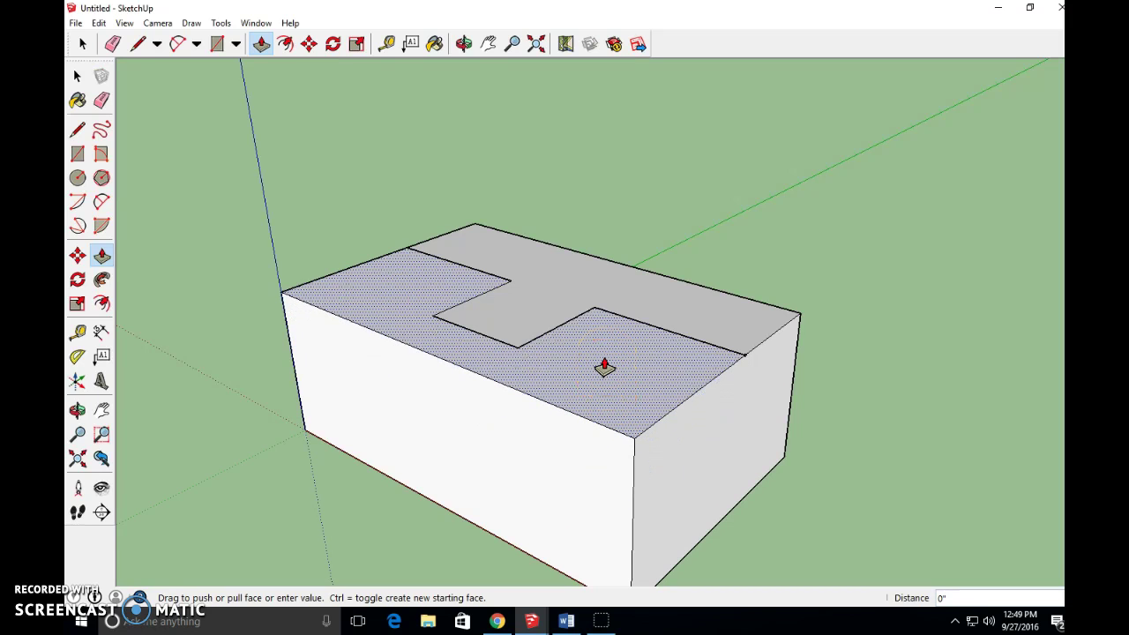
drag(604, 367, 605, 445)
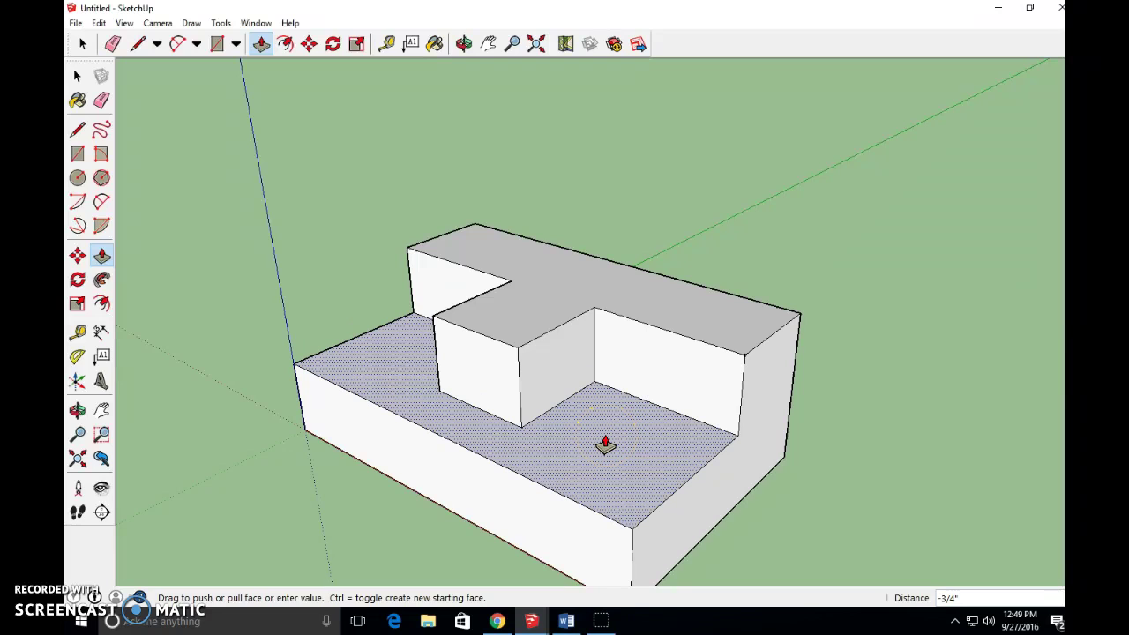
drag(926, 270, 509, 311)
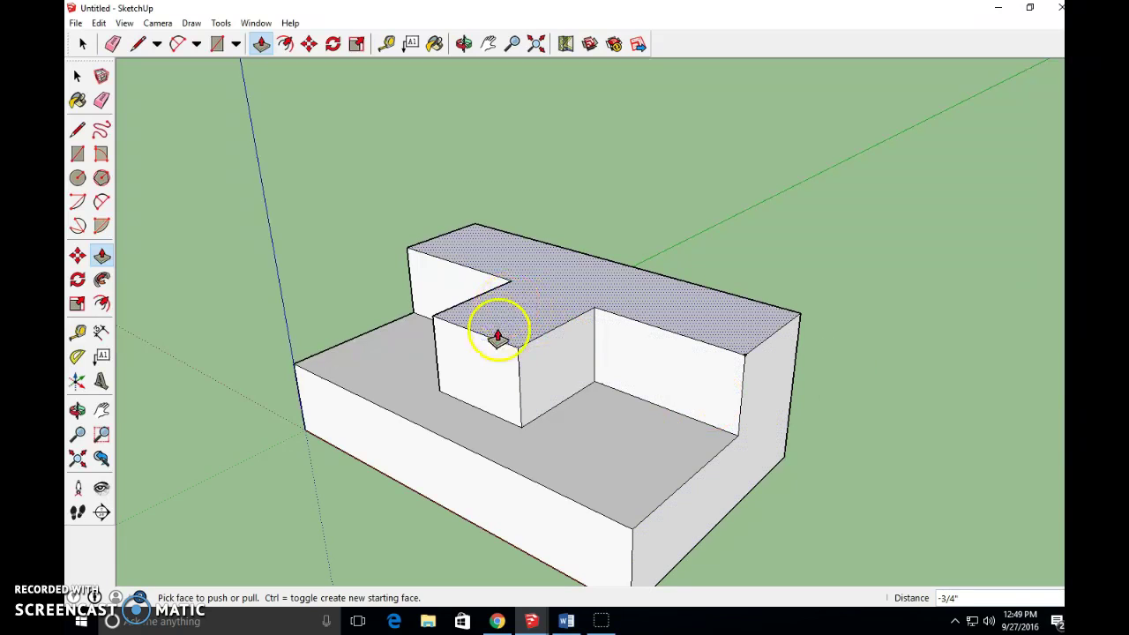
Draw two crossing diagonal lines between opposite corners of the middle projection's top face to locate its center
click(76, 76)
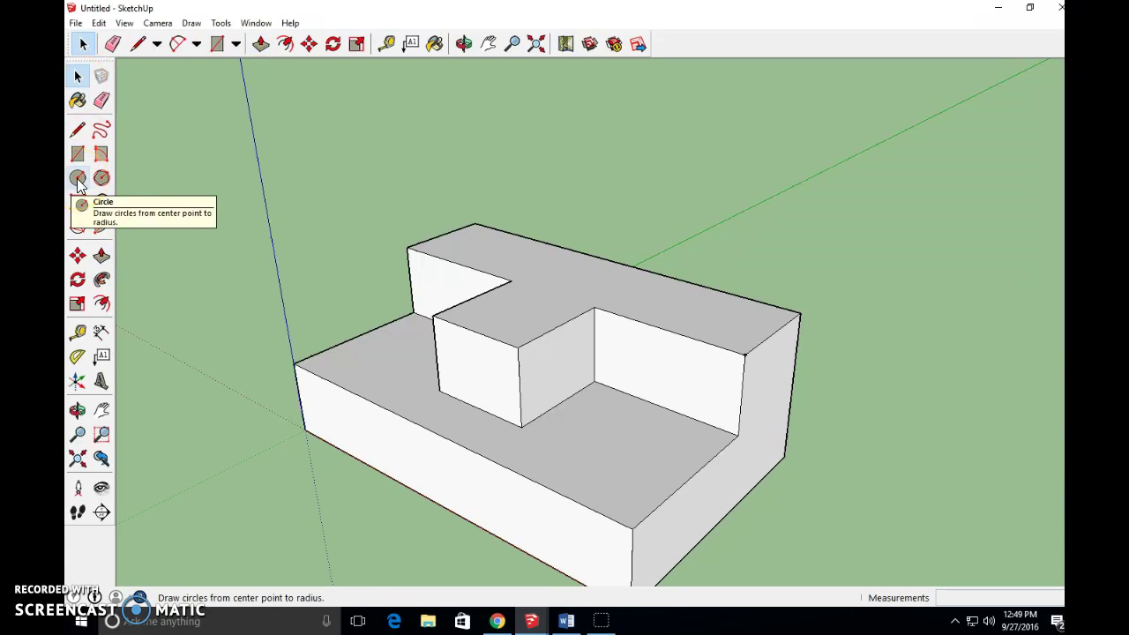
click(78, 181)
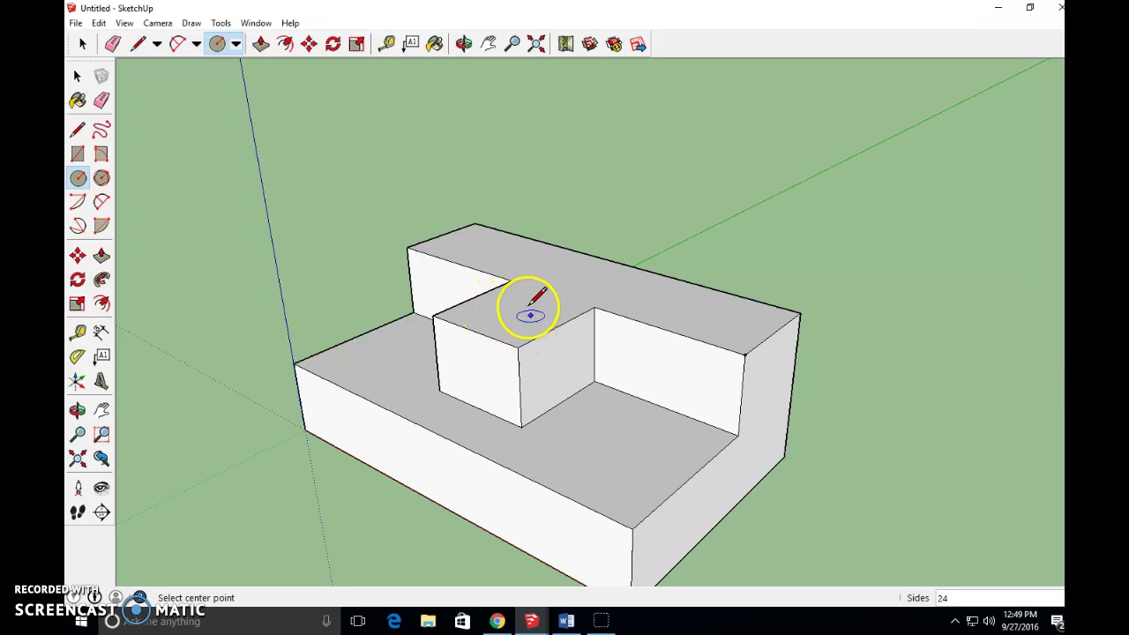
click(77, 131)
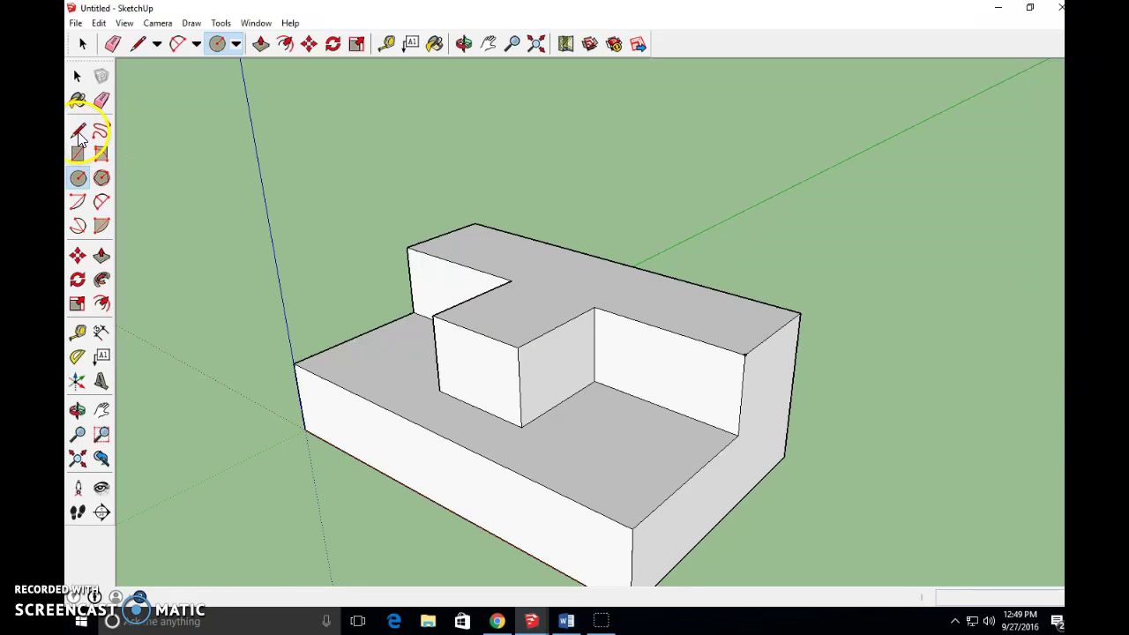
click(432, 315)
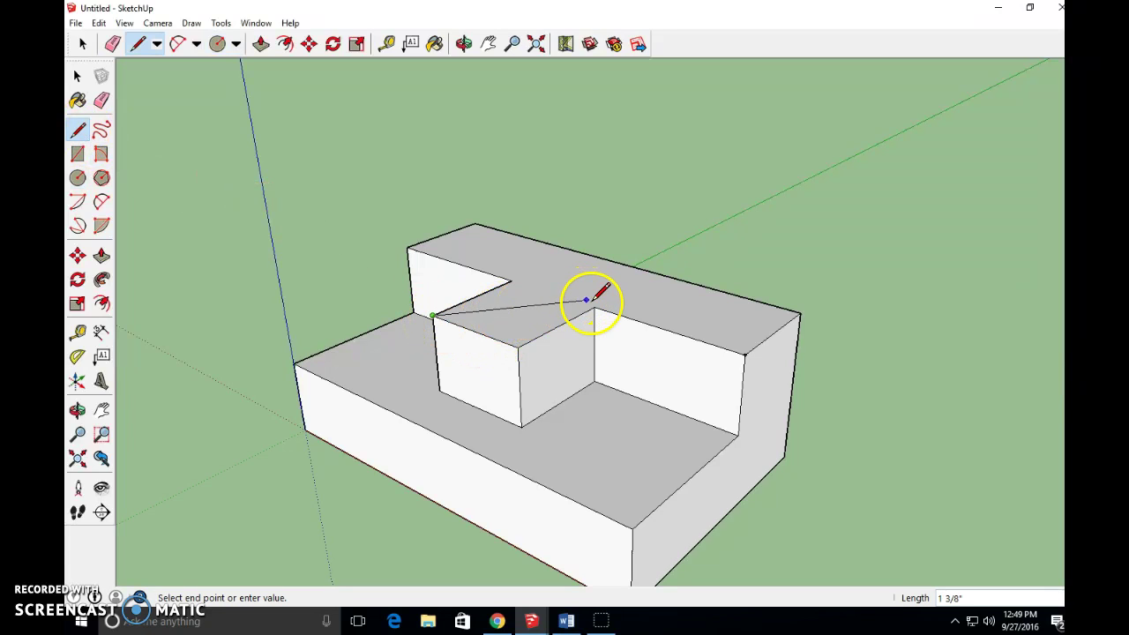
click(593, 308)
click(512, 283)
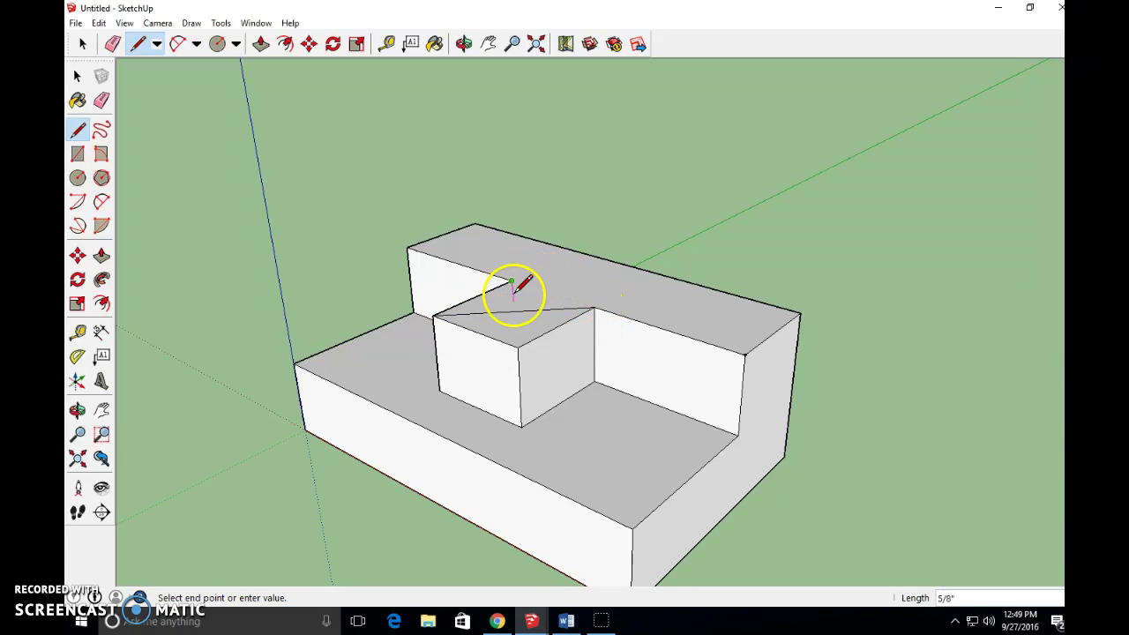
click(519, 343)
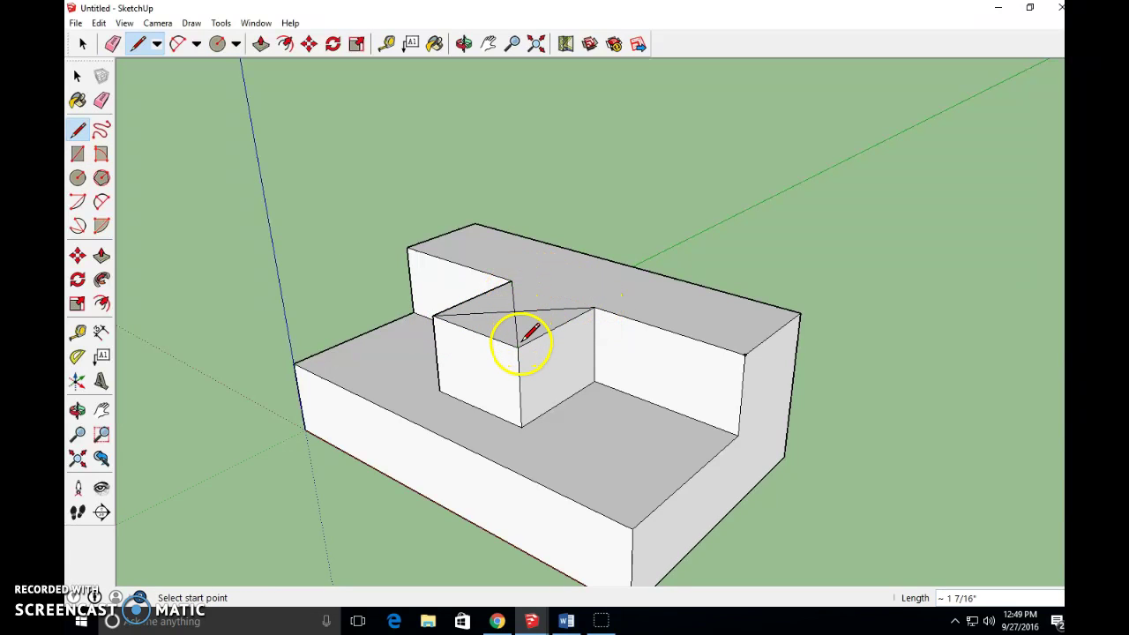
Draw a small circle centered on the intersection of the two diagonals on the projection's top face
click(79, 183)
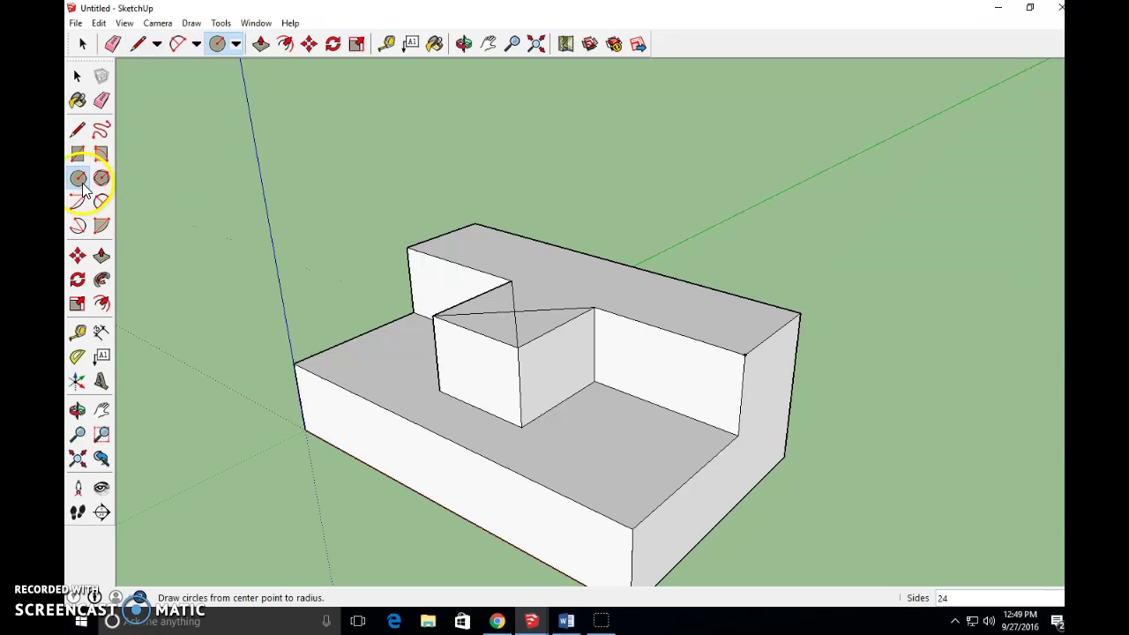
click(514, 311)
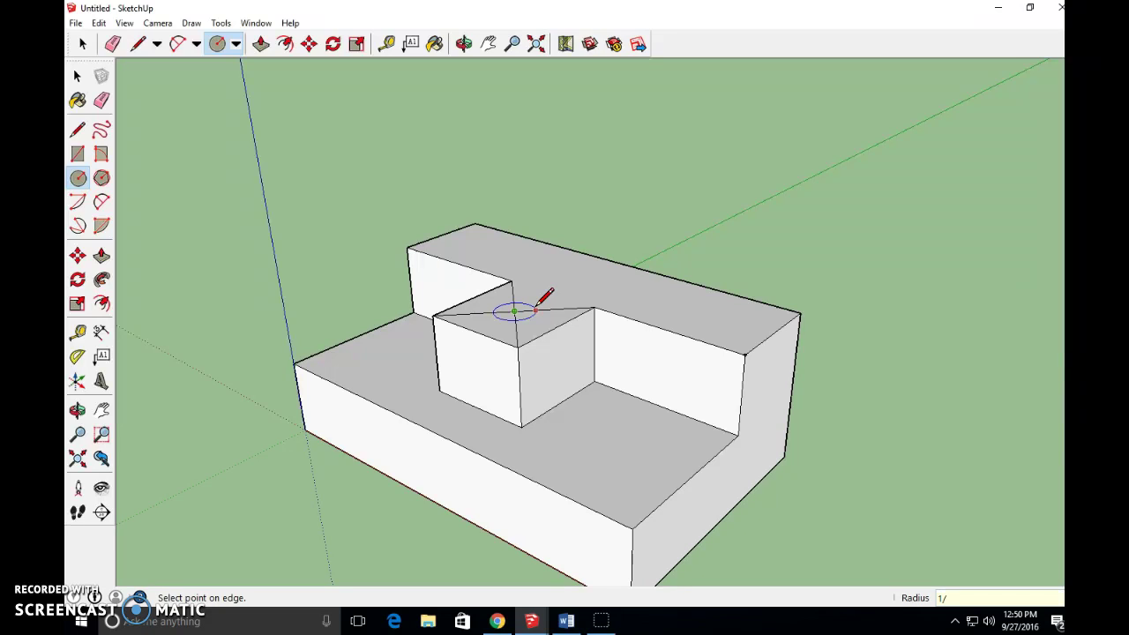
click(535, 309)
Erase both diagonal construction lines, including the segments inside the circle, keeping only the circle
click(77, 77)
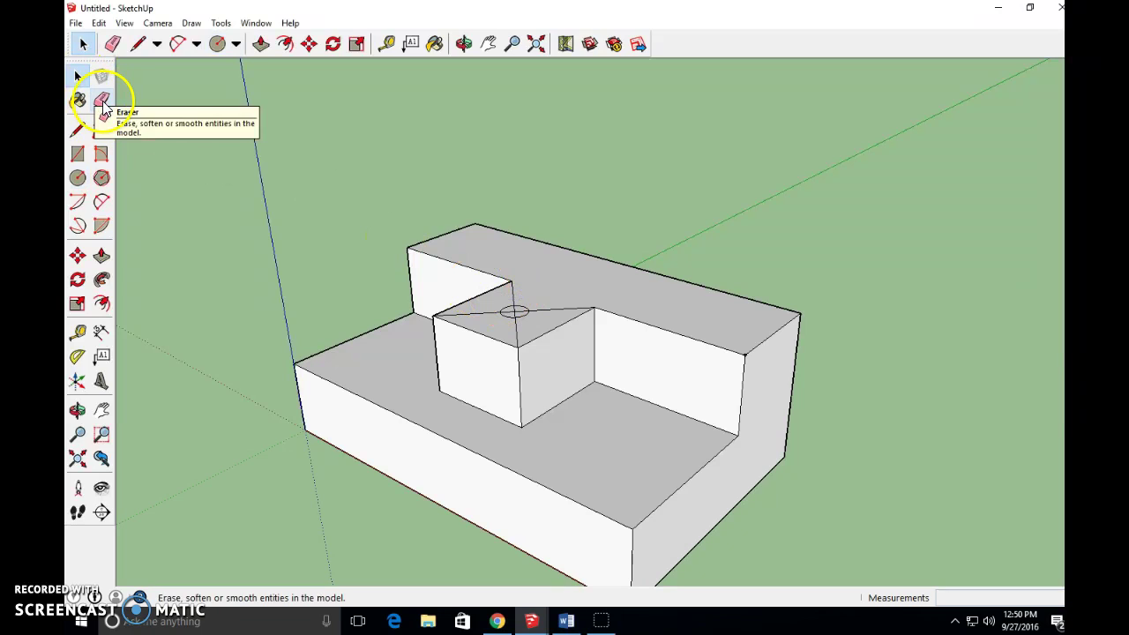
click(103, 104)
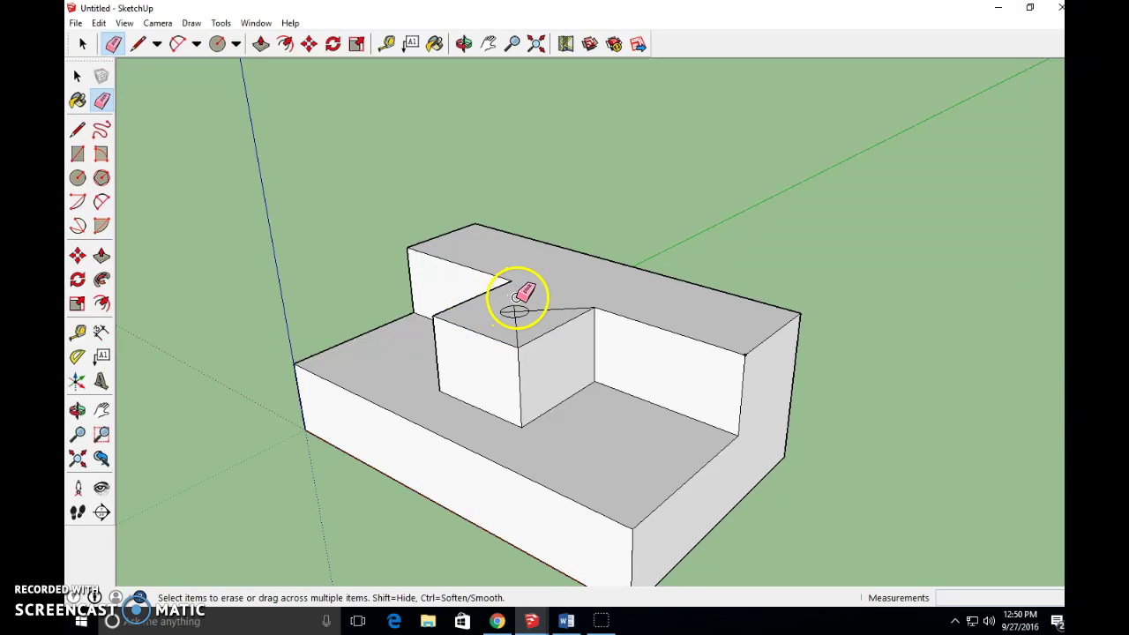
click(536, 311)
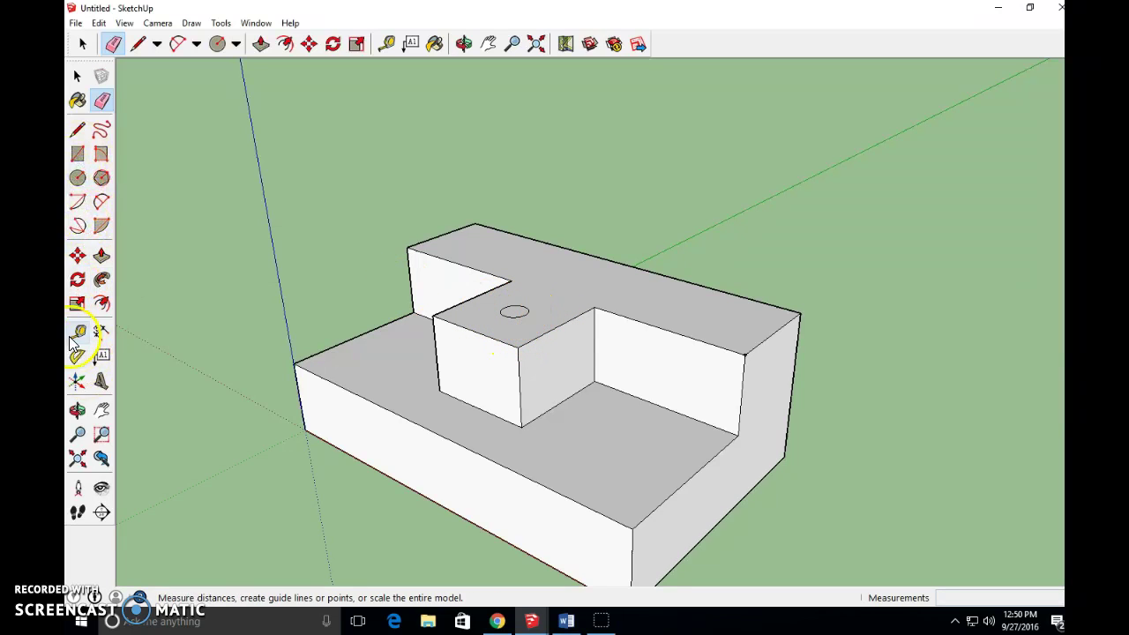
Push/Pull the circle down 3/4" into the middle projection to make a hole
click(103, 256)
click(516, 316)
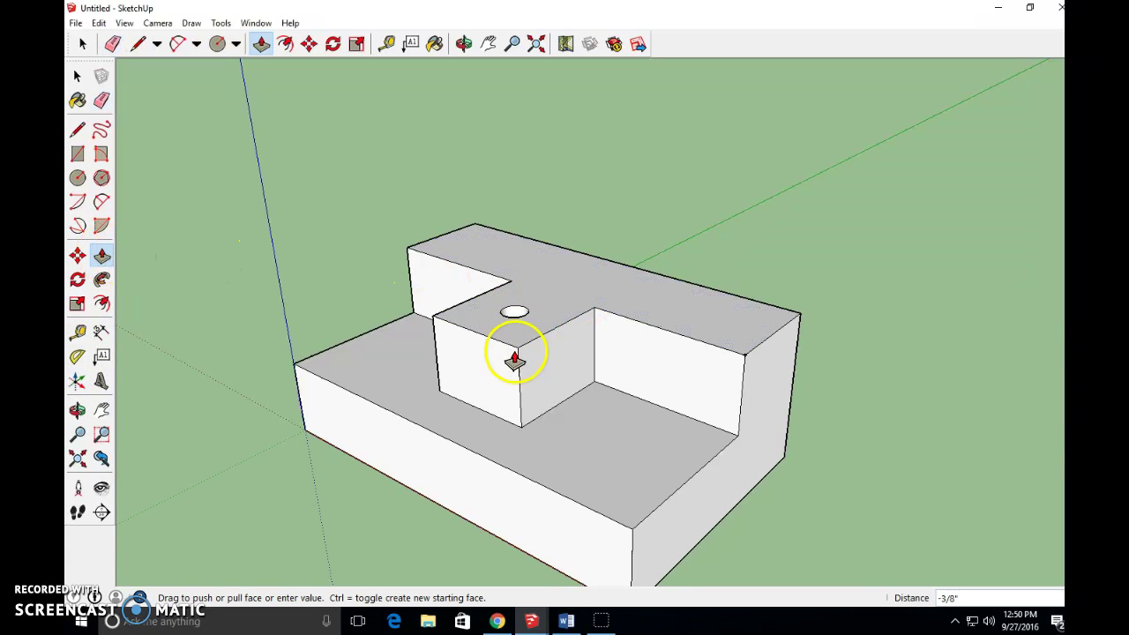
click(513, 375)
click(77, 76)
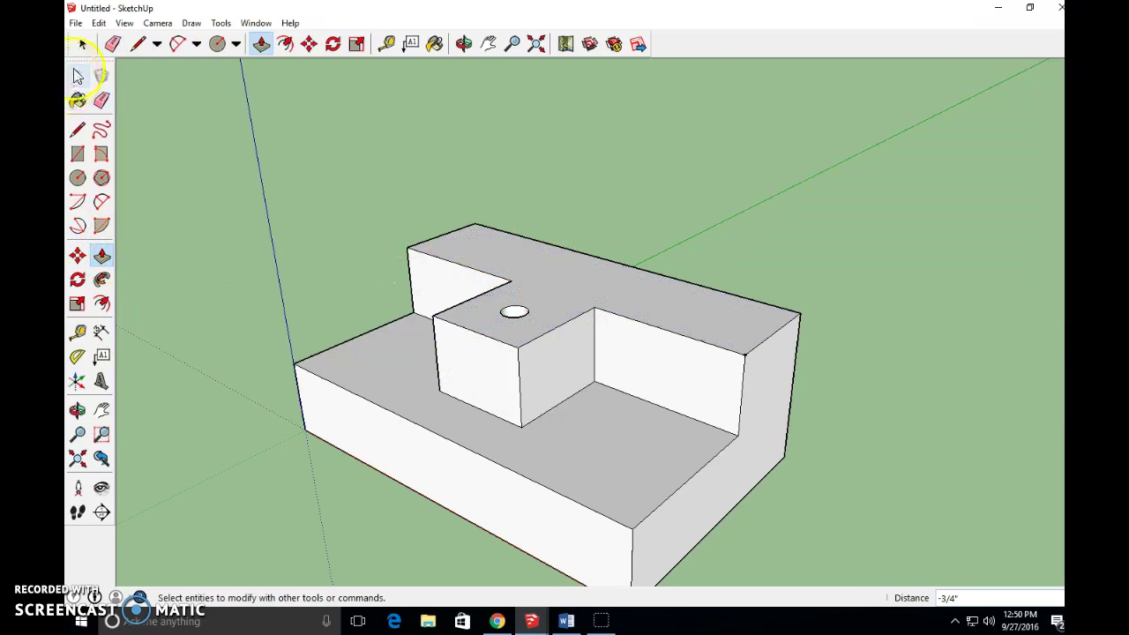
Dimension the length of the block's lower front edge and the height of the front step
scroll(543, 437, down, 2)
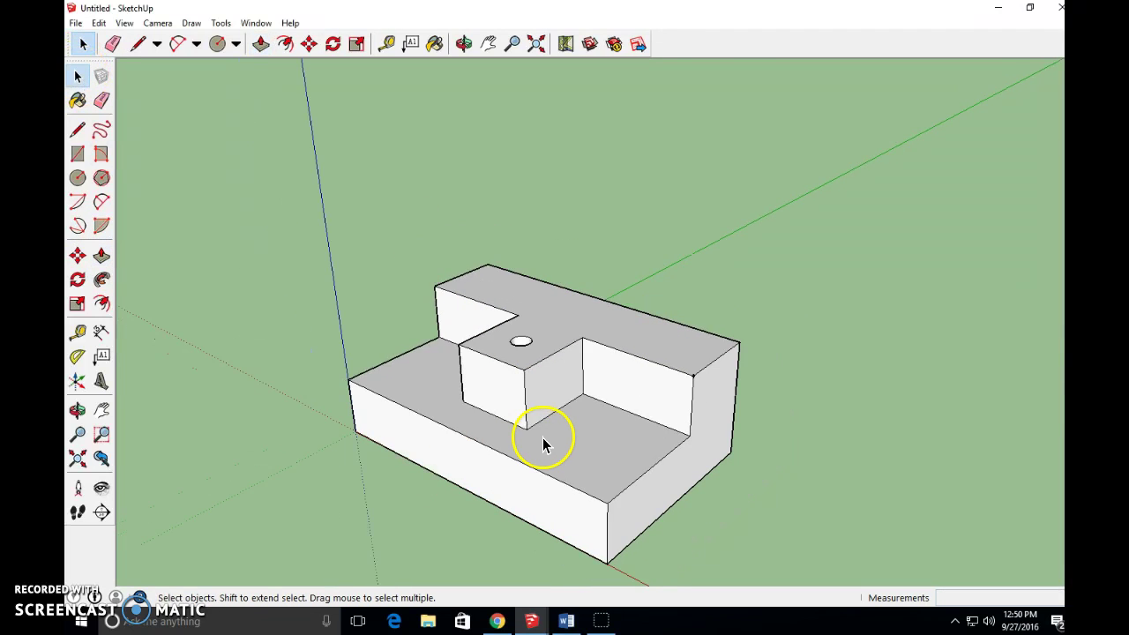
scroll(543, 438, down, 1)
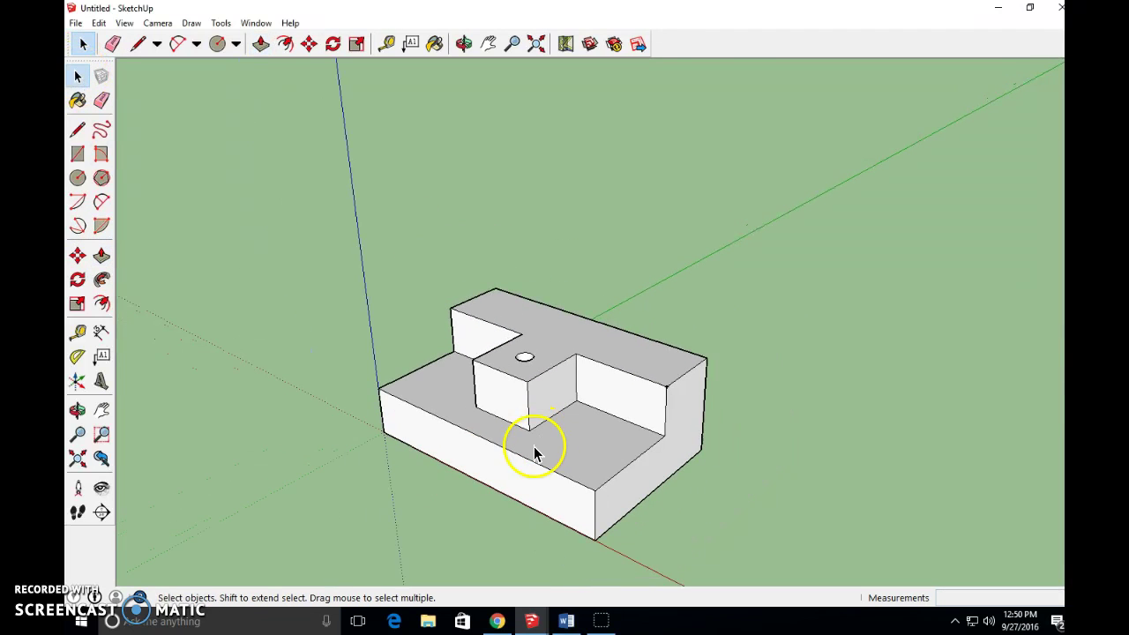
click(102, 335)
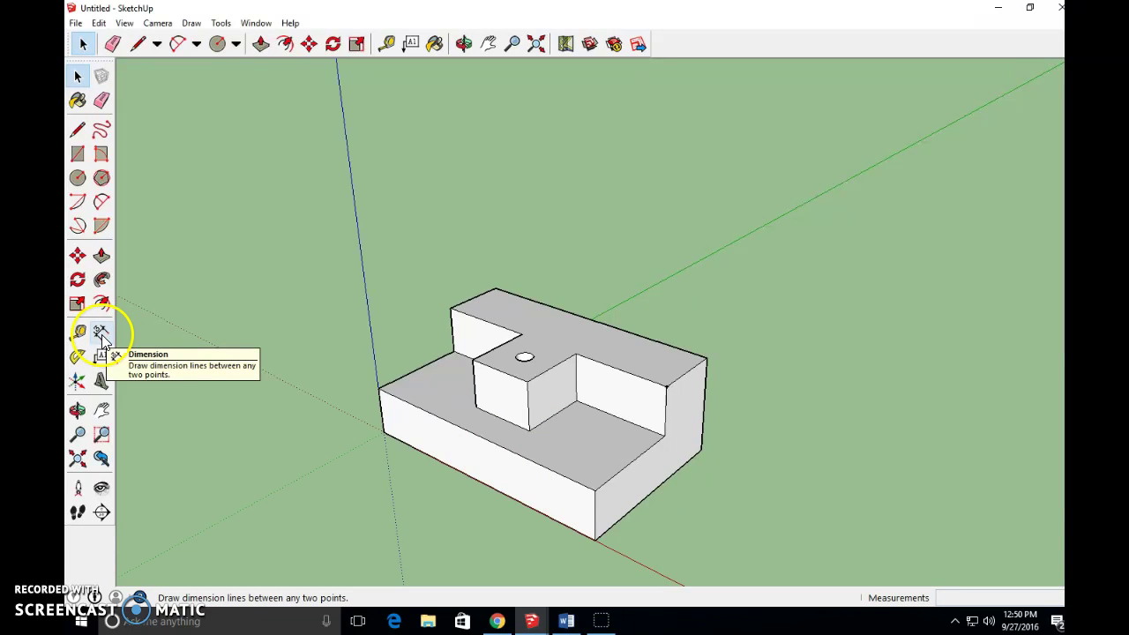
click(385, 436)
click(591, 537)
click(564, 548)
click(594, 492)
click(596, 540)
click(619, 538)
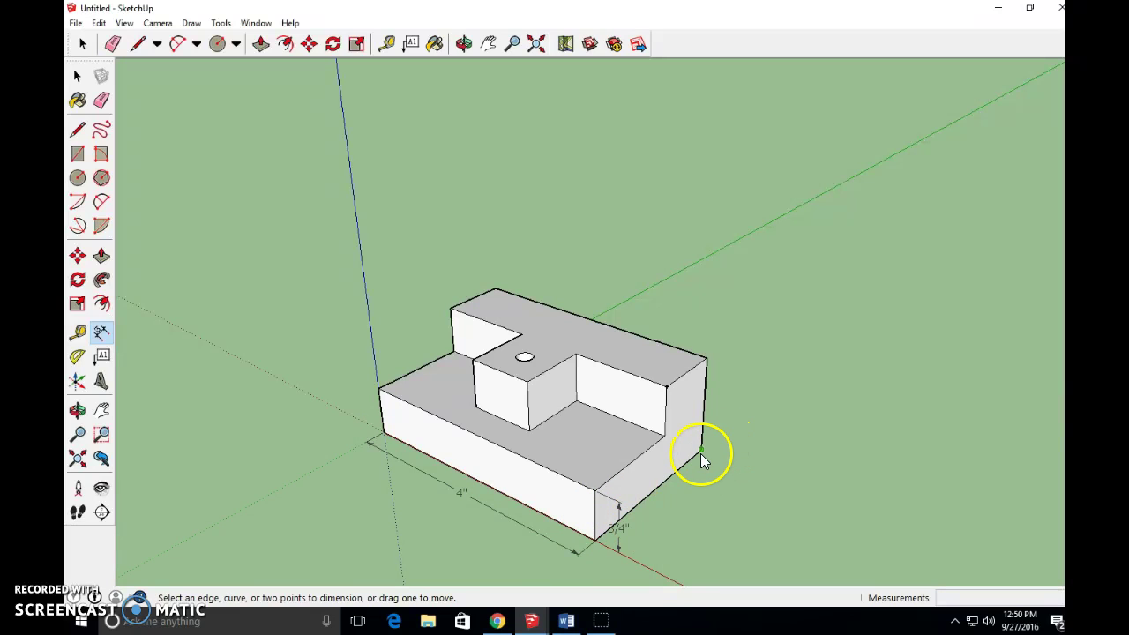
Dimension the depth of the block along the right end's lower edge and the overall height at the rear corner
click(700, 453)
click(595, 538)
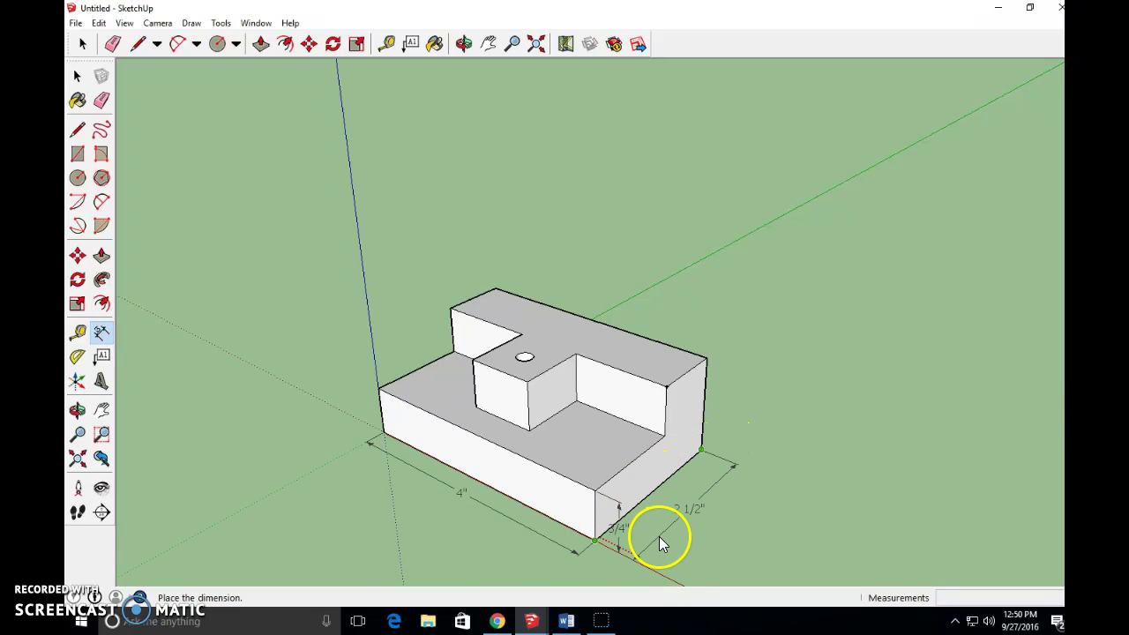
click(659, 536)
click(703, 450)
click(707, 362)
click(734, 357)
Dimension the raised section's upper edge right of the middle projection and the depth of the projection's right side
click(665, 386)
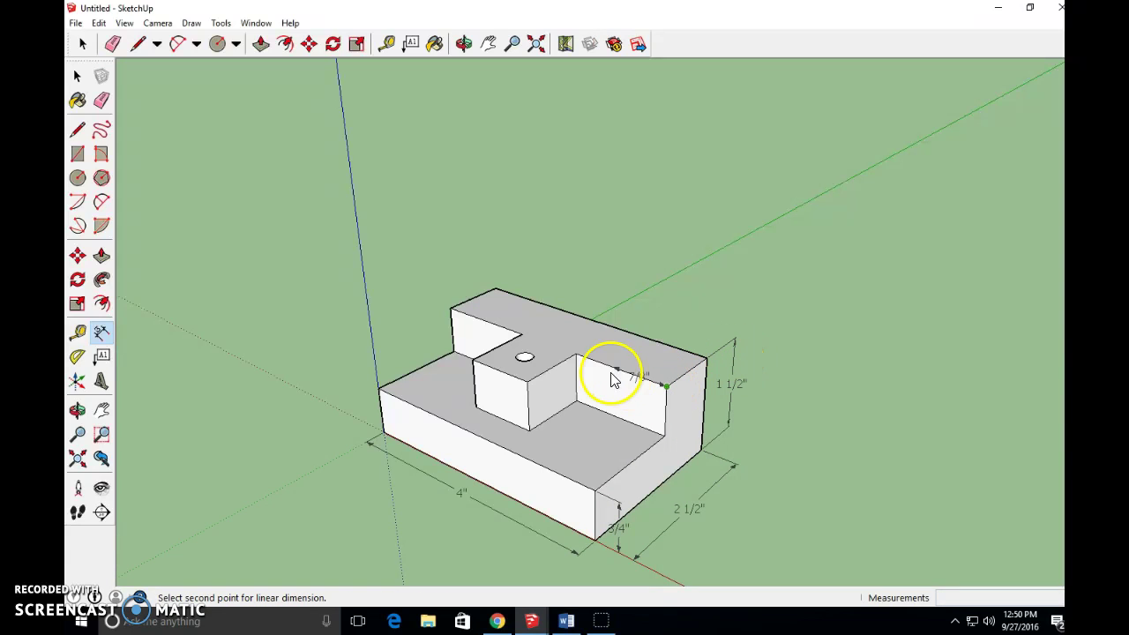
click(576, 355)
click(582, 342)
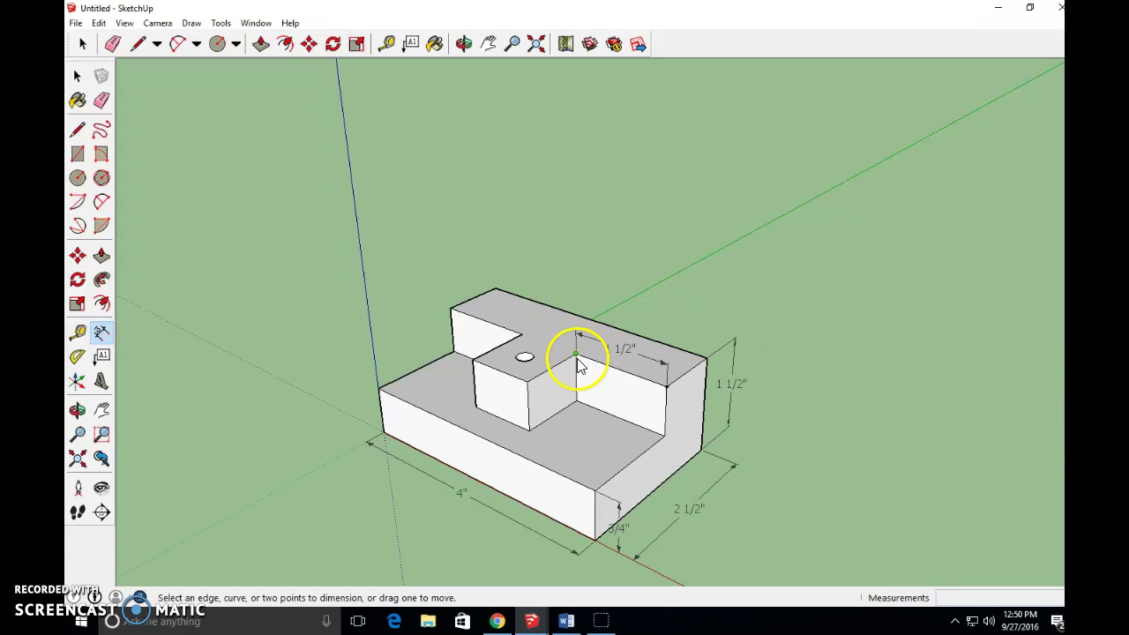
click(575, 354)
click(527, 382)
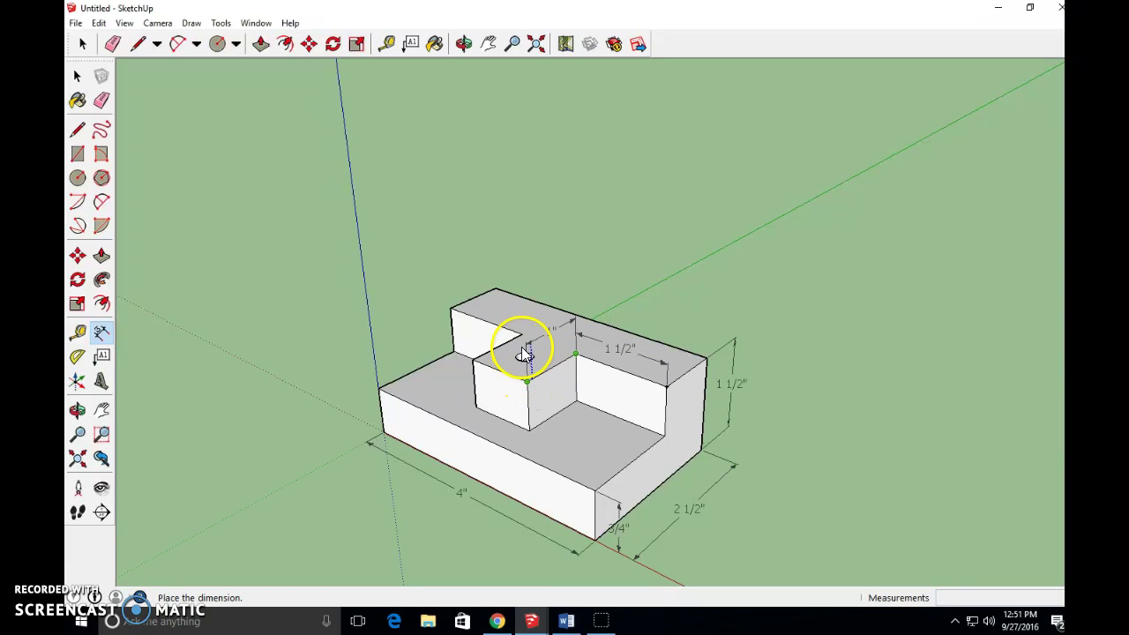
click(535, 401)
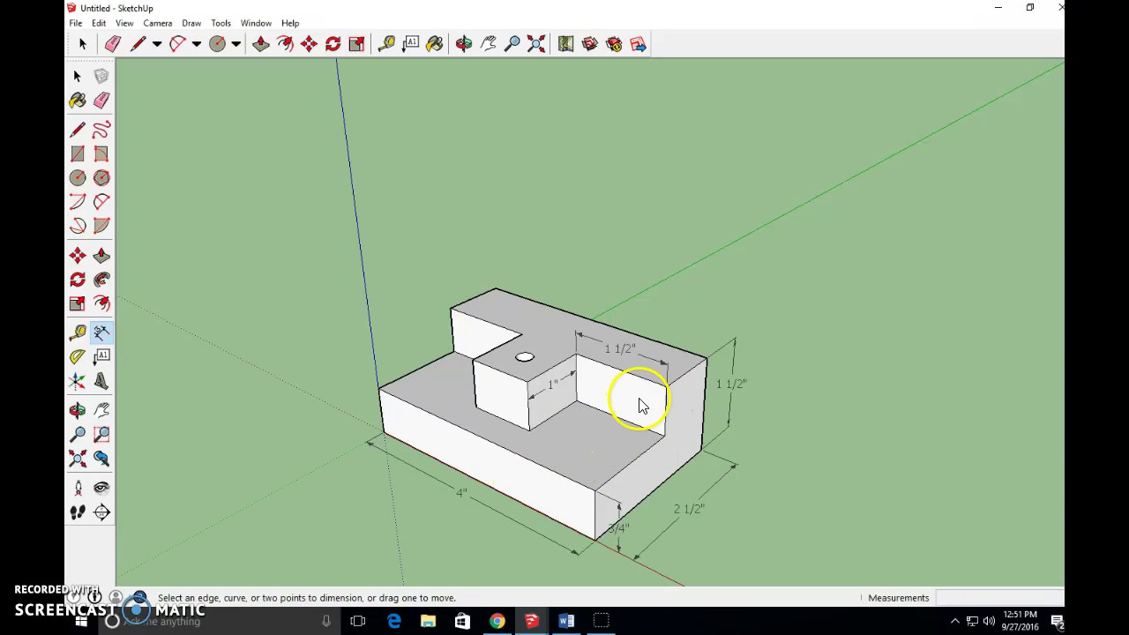
Place a guide point 5/16" from the front corner along the raised section's upper right-end edge with the Tape Measure
middle_drag(632, 404, 325, 332)
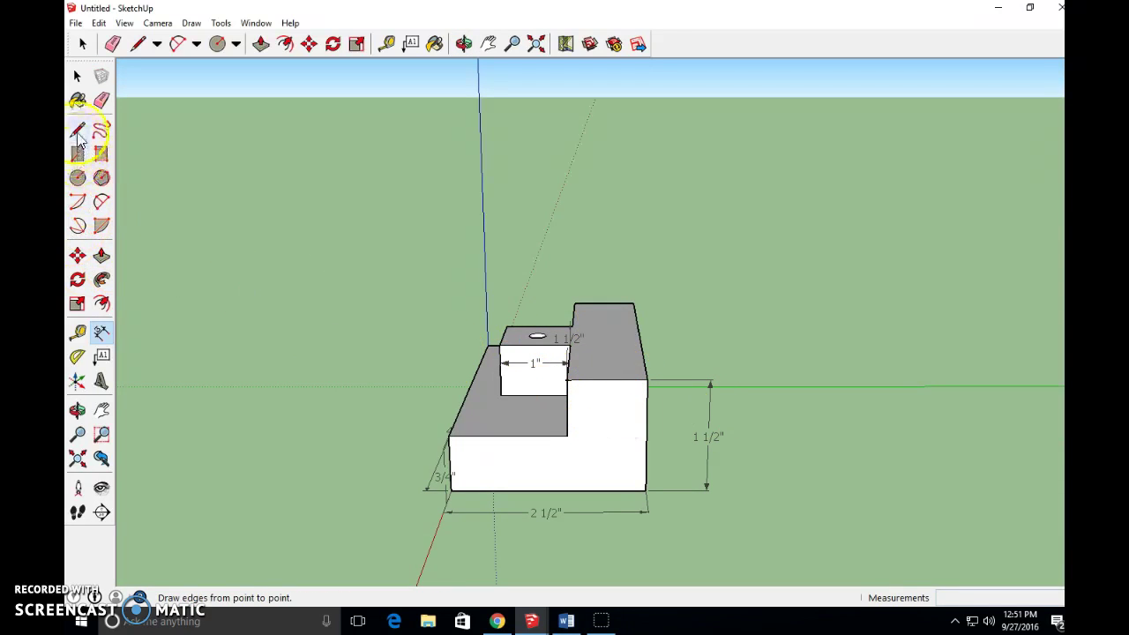
click(78, 332)
click(567, 380)
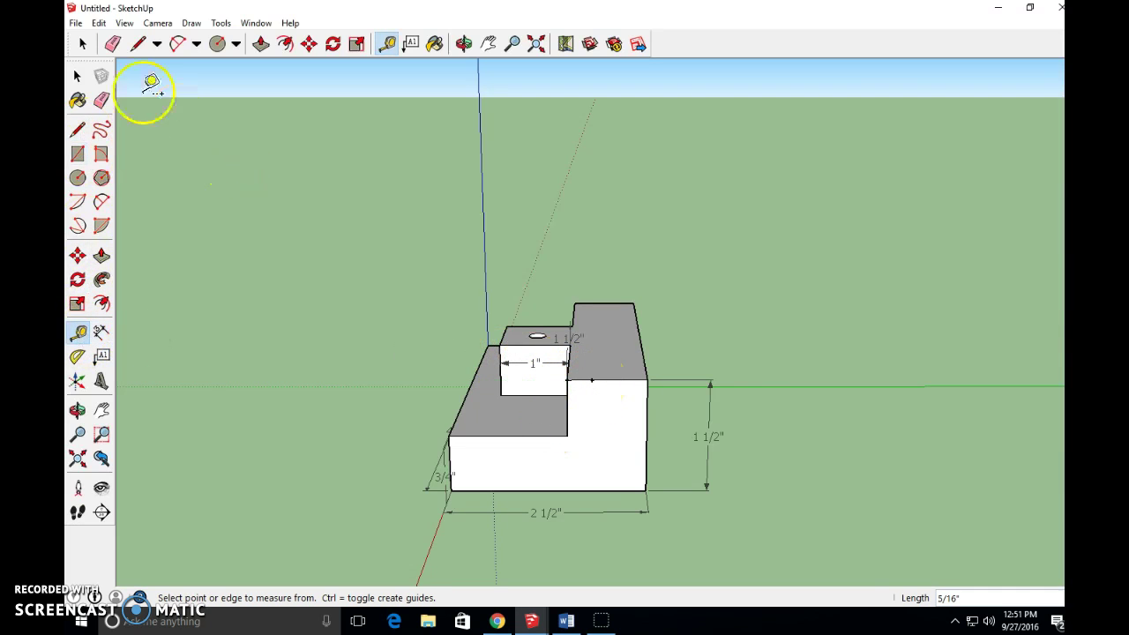
Draw a V profile with the Line tool on the raised section's end face, from the guide point down and back up to the upper edge, second side about 3/8"
click(80, 130)
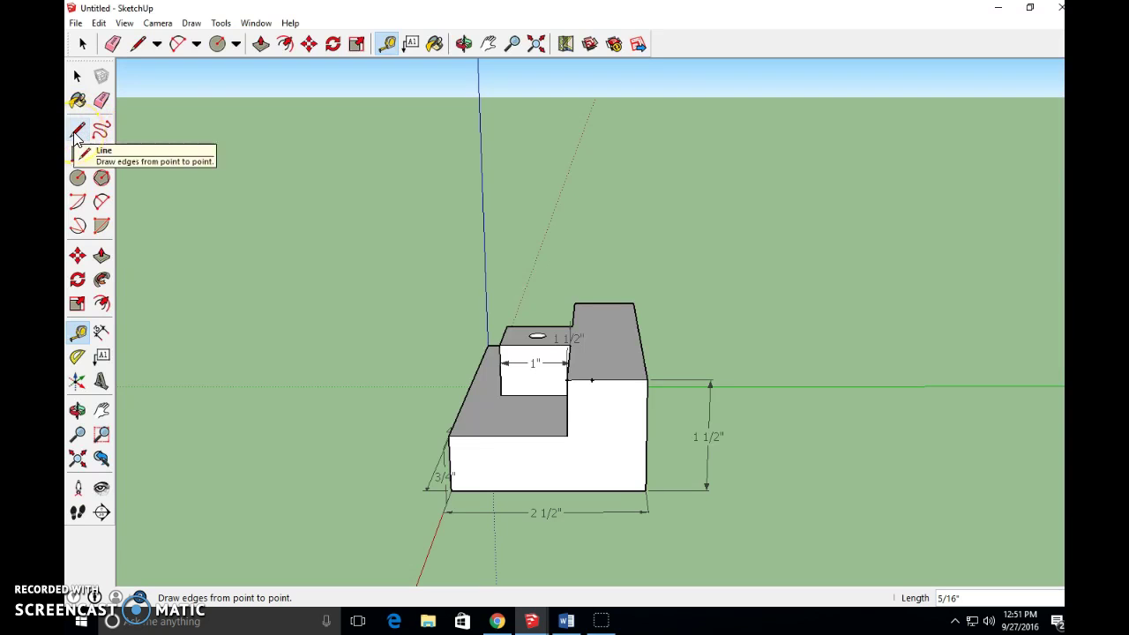
click(77, 131)
click(592, 380)
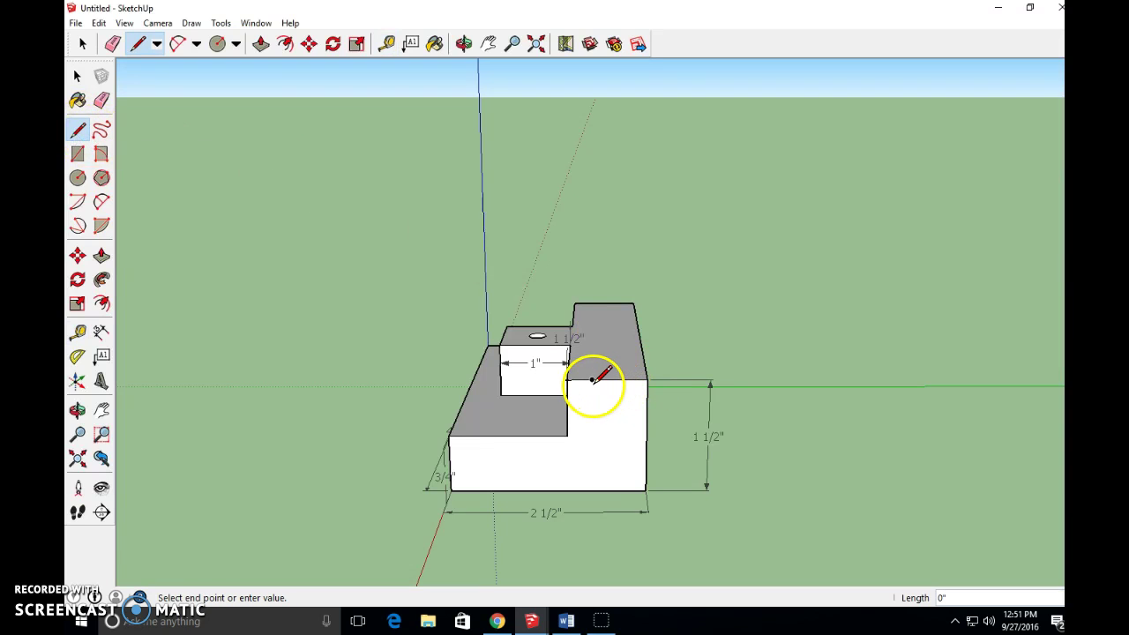
click(608, 403)
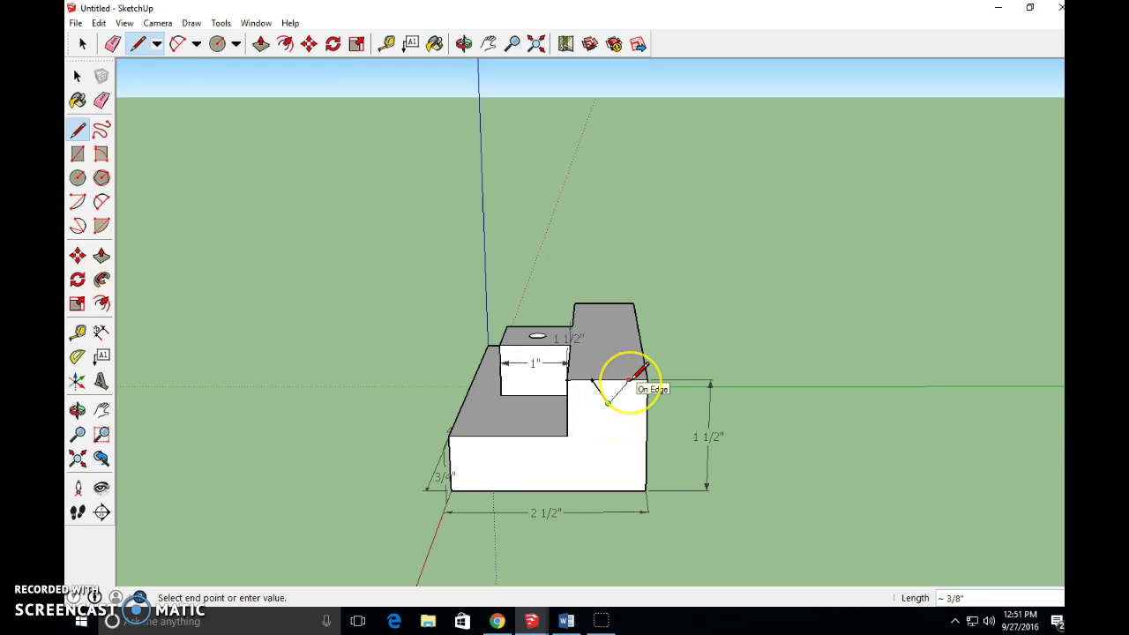
Push the V profile 4" through the full length of the raised section to cut the notch
click(102, 258)
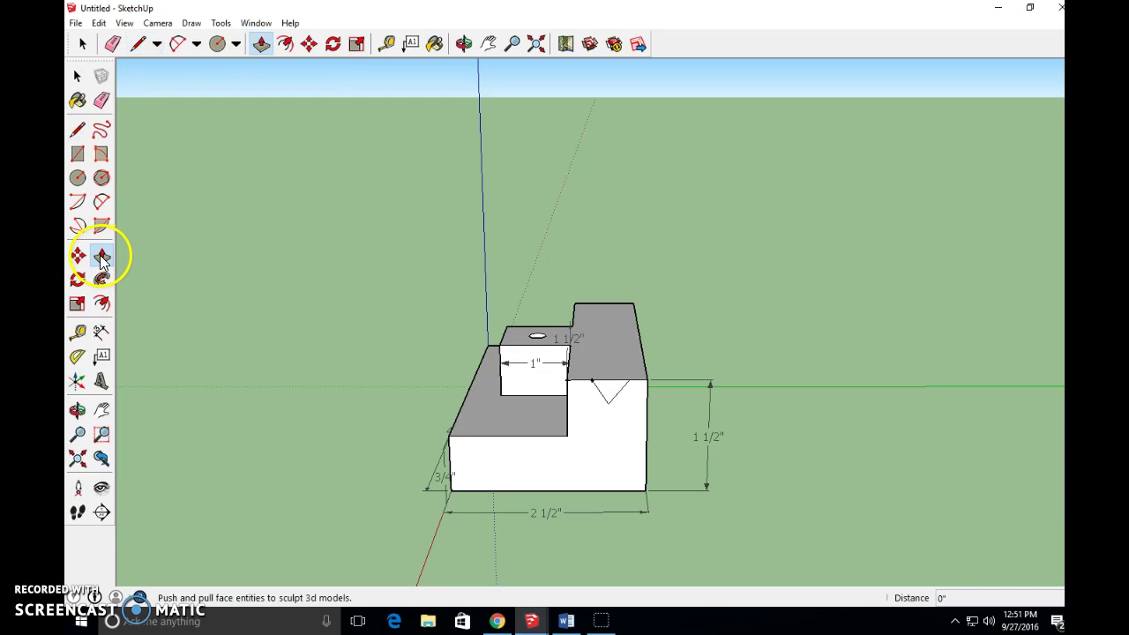
click(608, 397)
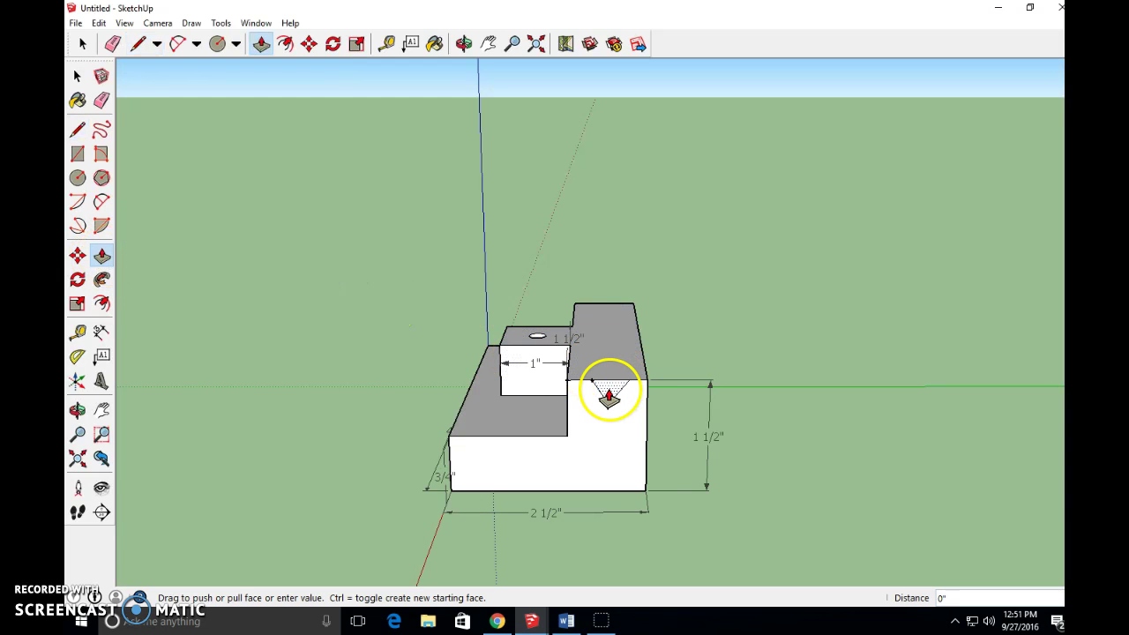
click(599, 318)
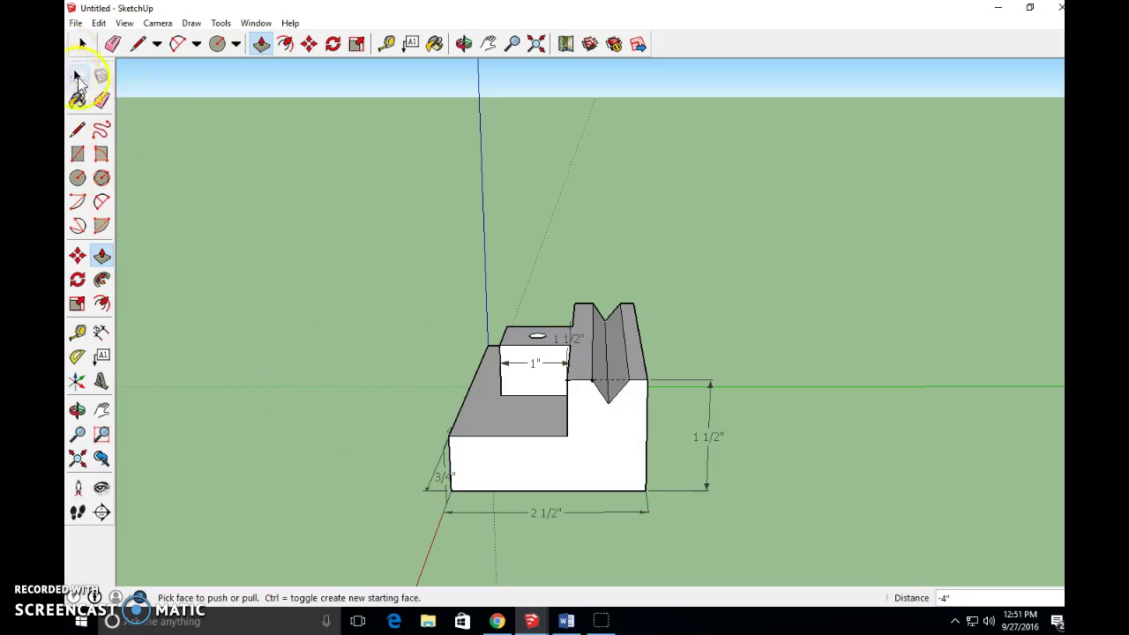
Erase the leftover line across the V notch's opening at the end face and turn the block to show its stepped front
click(102, 100)
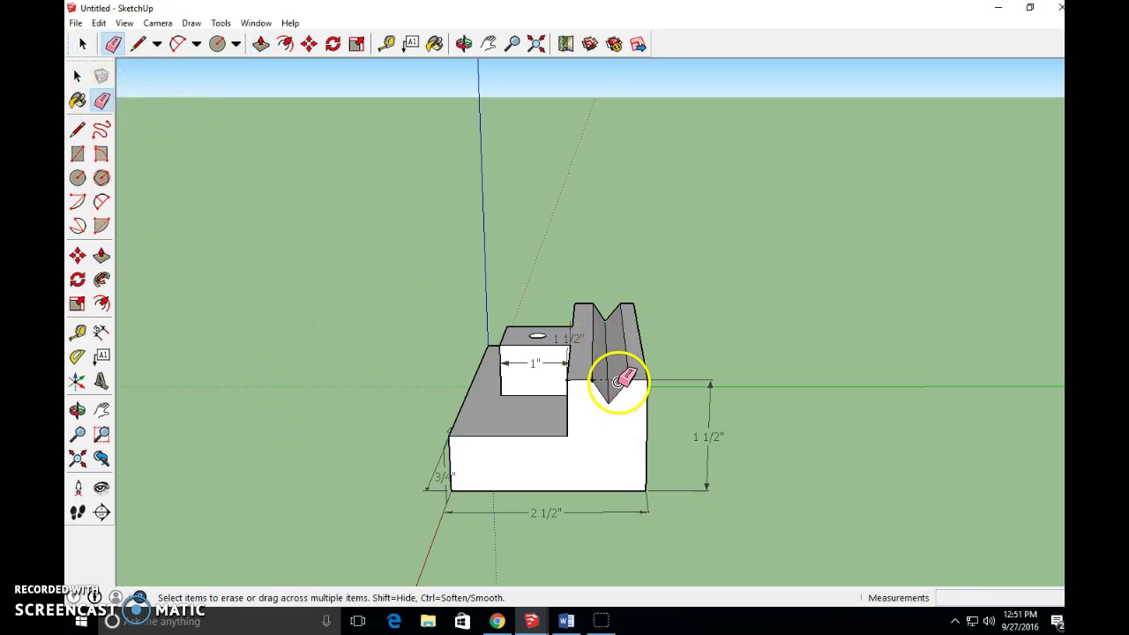
mouse_move(532, 456)
middle_down()
mouse_move(625, 340)
mouse_move(387, 356)
mouse_move(396, 534)
middle_up()
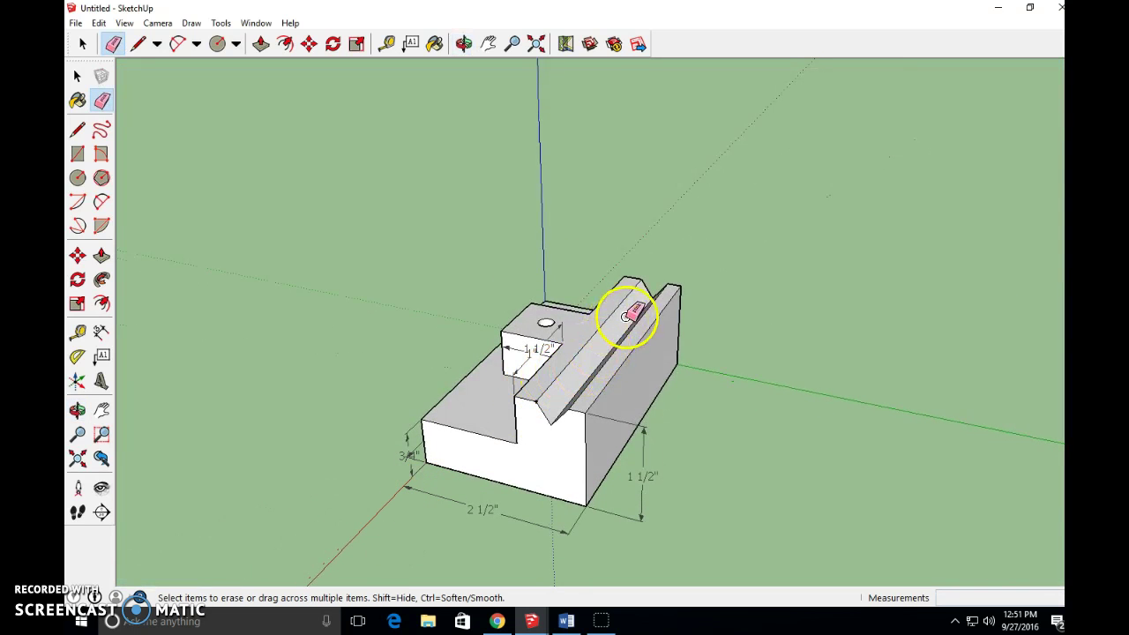
mouse_move(327, 353)
middle_down()
mouse_move(491, 352)
mouse_move(481, 187)
mouse_move(391, 177)
mouse_move(838, 396)
mouse_move(776, 435)
mouse_move(902, 352)
middle_up()
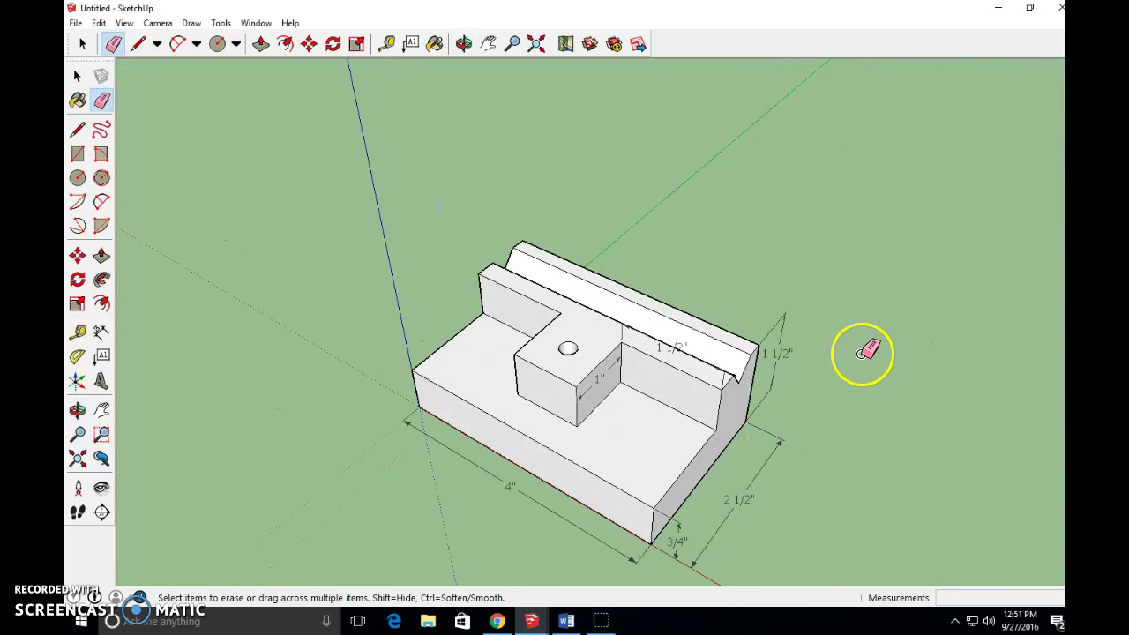